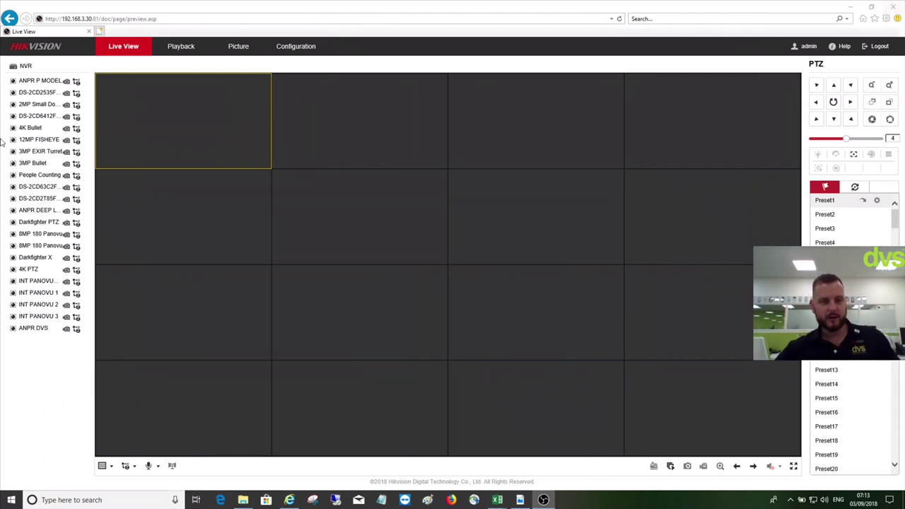
# Check the NVR's firmware version in its basic system information
pyautogui.click(286, 47)
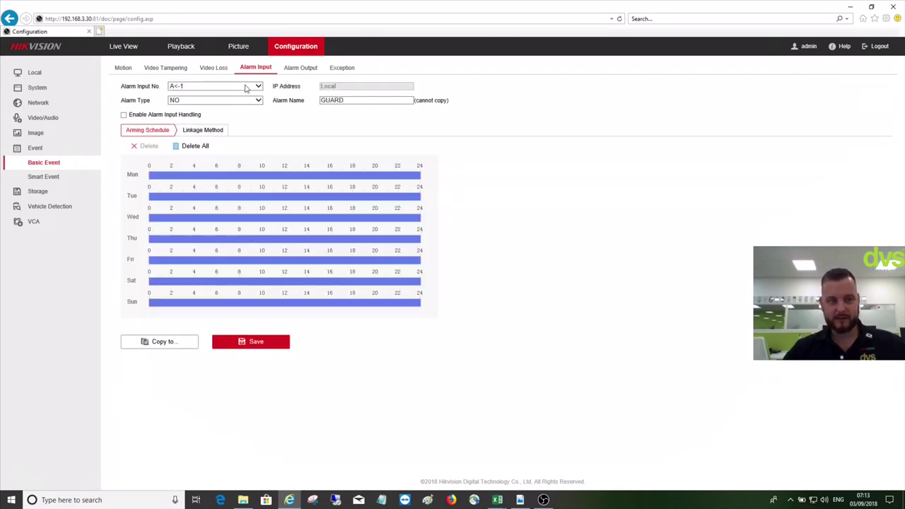
pyautogui.click(63, 88)
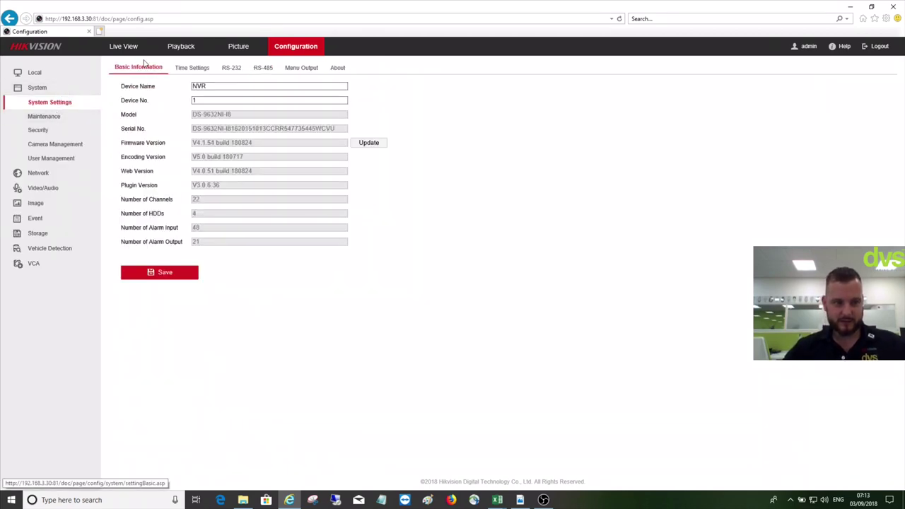
pyautogui.moveTo(253, 145); pyautogui.dragTo(195, 146)
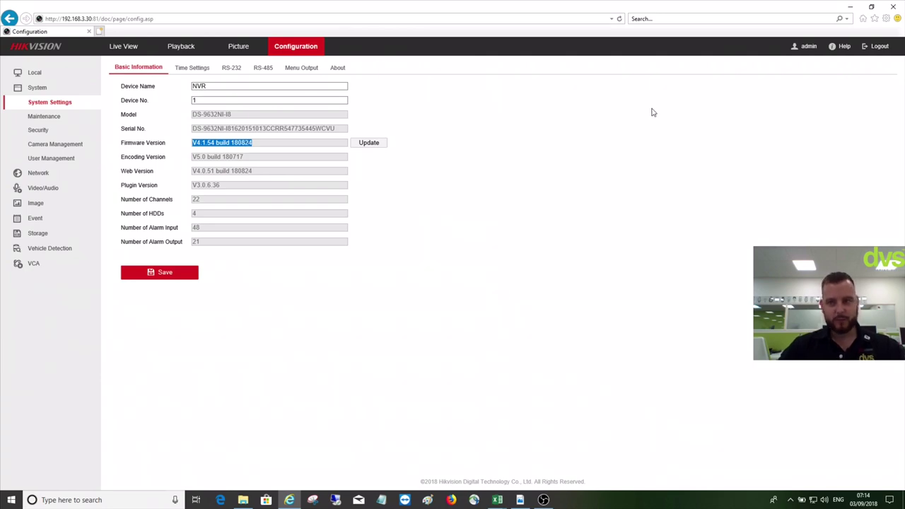
pyautogui.click(853, 5)
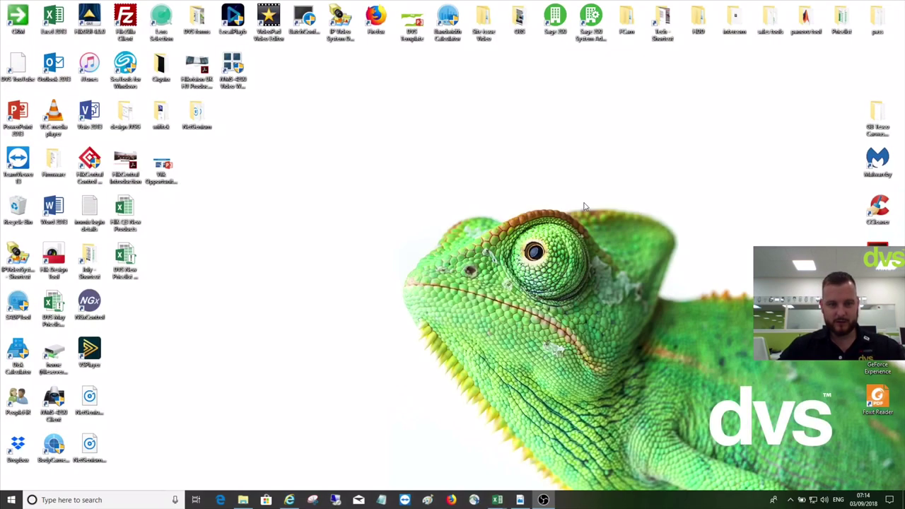
# Run the NGxControl V4.0.4 installer from the NetGenium folder and exit its setup options without uninstalling the current version
pyautogui.doubleClick(205, 118)
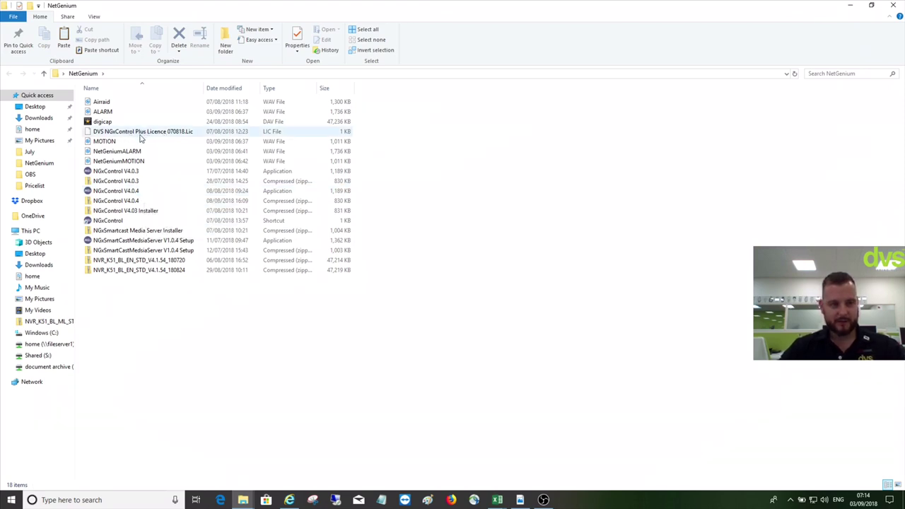
pyautogui.doubleClick(132, 193)
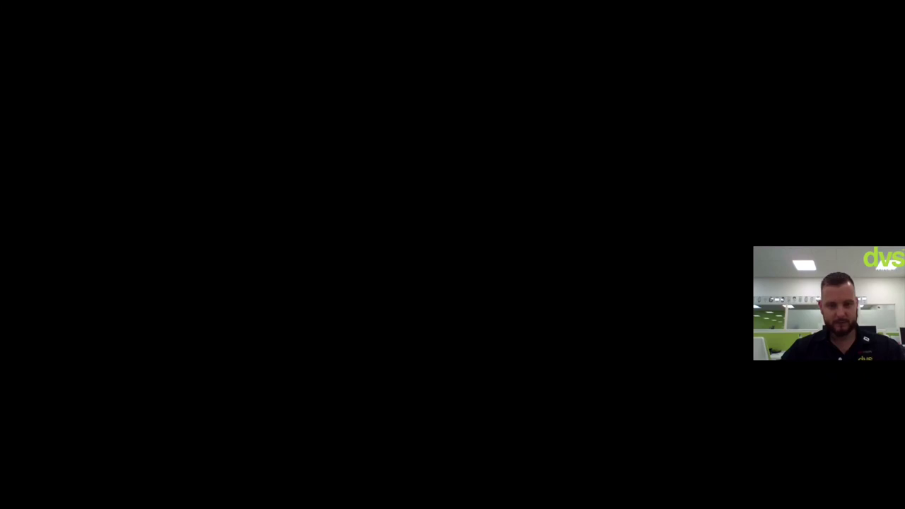
pyautogui.click(485, 299)
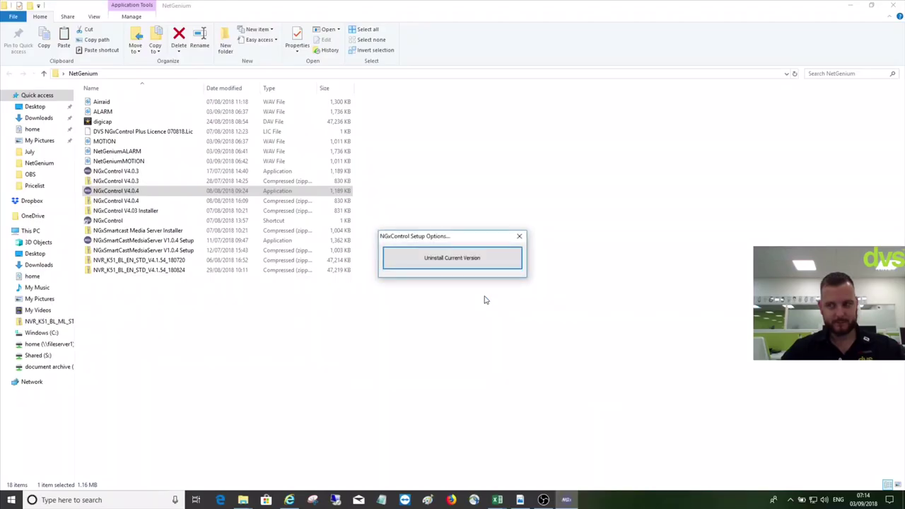
pyautogui.click(517, 236)
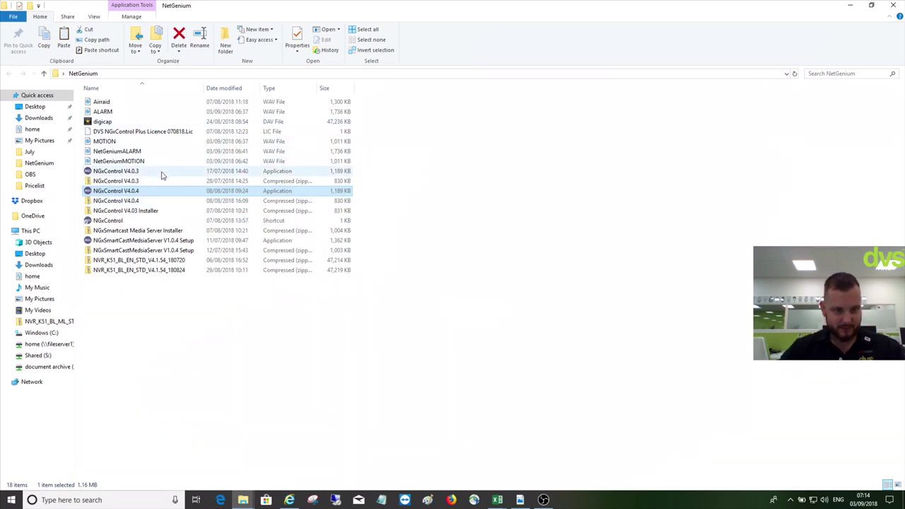
pyautogui.click(850, 5)
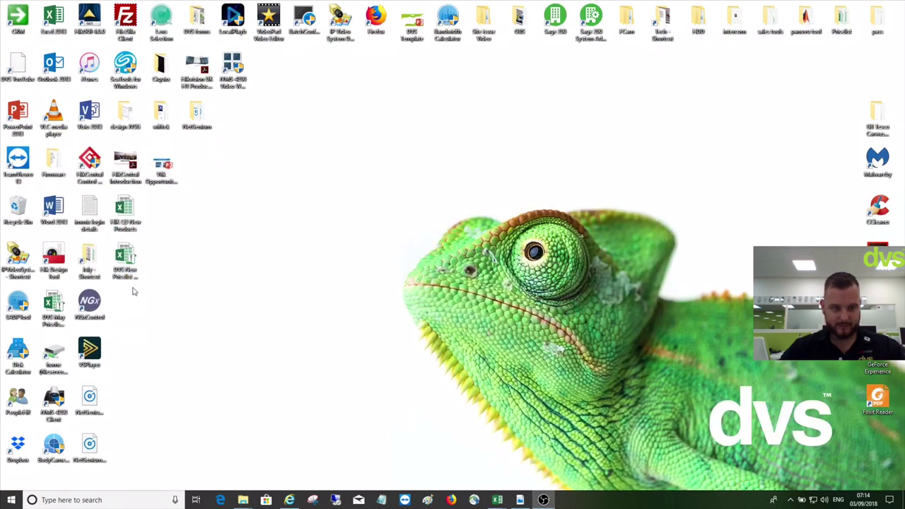
# Switch to NGxControl and expand the Test group with its Coloum, Projection and Ceiling speakers
pyautogui.doubleClick(89, 305)
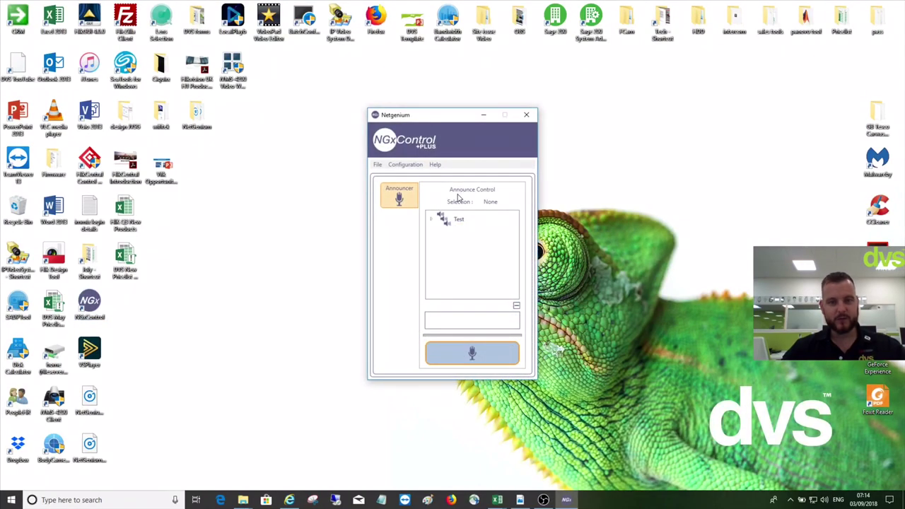
pyautogui.click(431, 218)
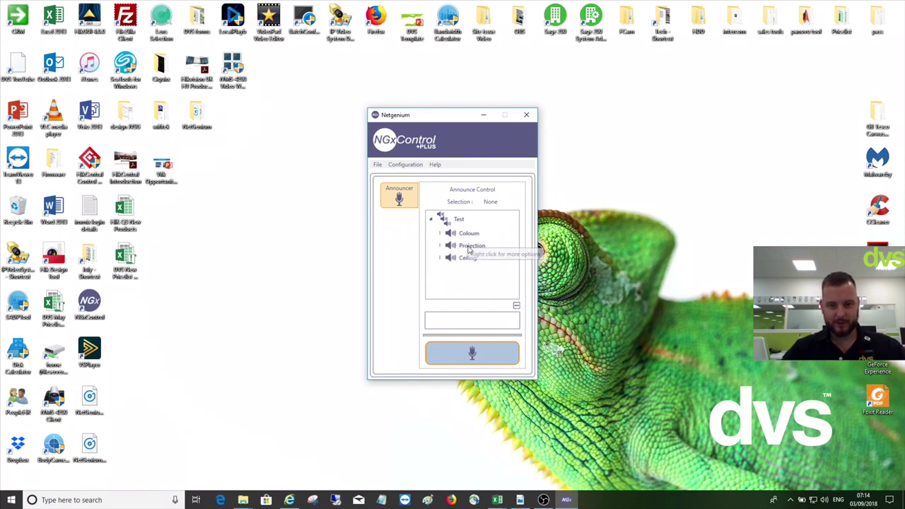
pyautogui.click(441, 234)
pyautogui.click(440, 262)
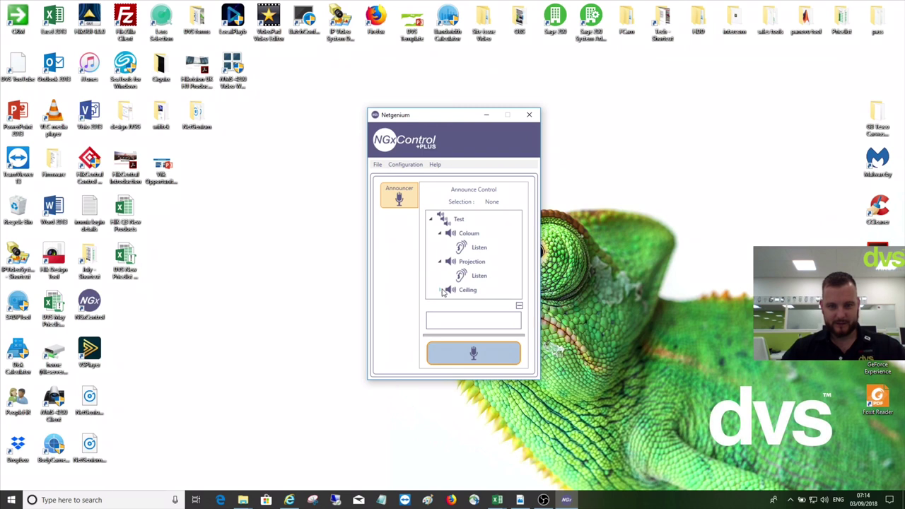
pyautogui.click(440, 290)
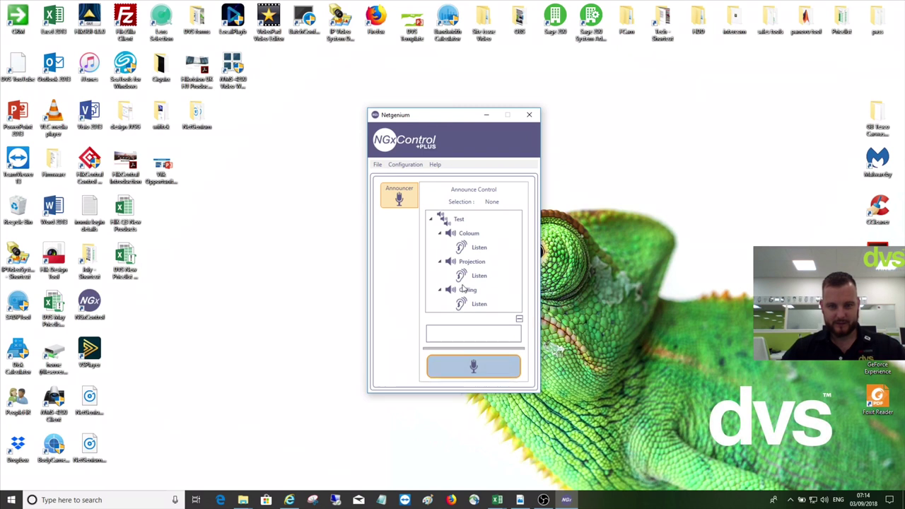
# Open the modules configuration by entering the administrator password, and reposition the configuration window
pyautogui.click(415, 168)
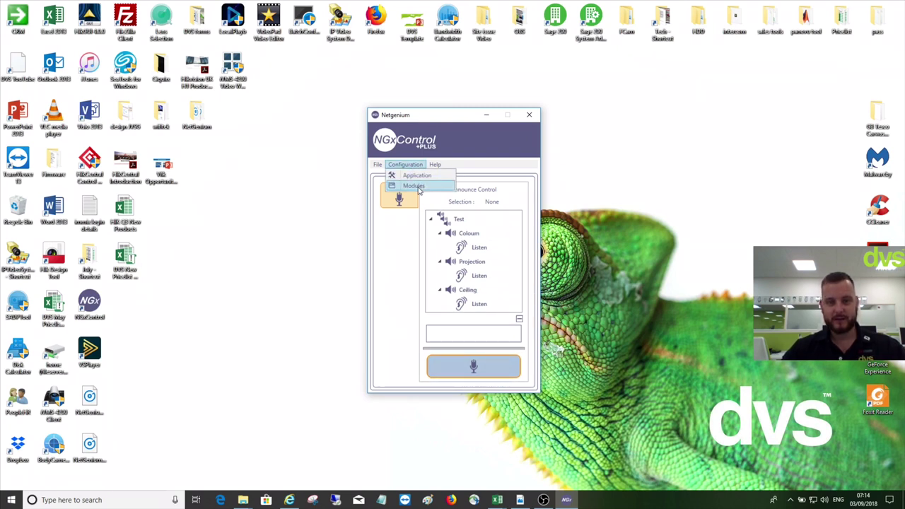
pyautogui.click(419, 189)
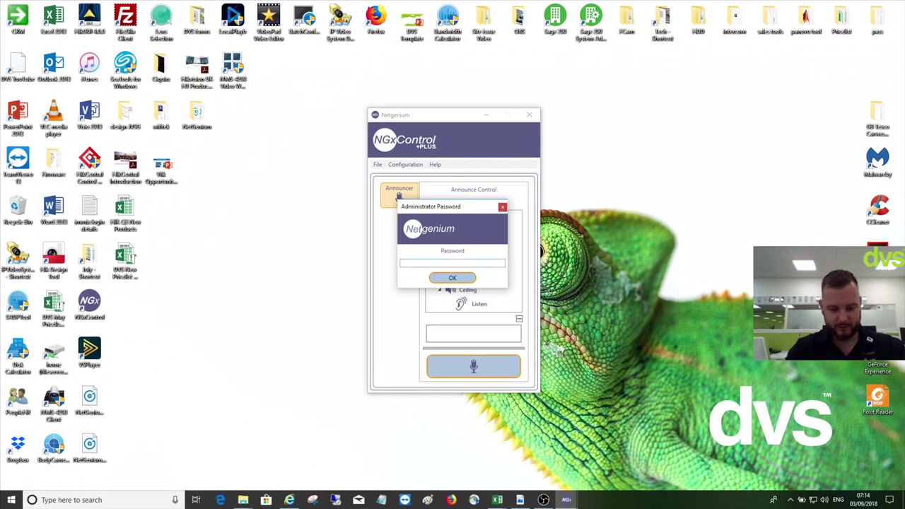
pyautogui.write('••••••••••')
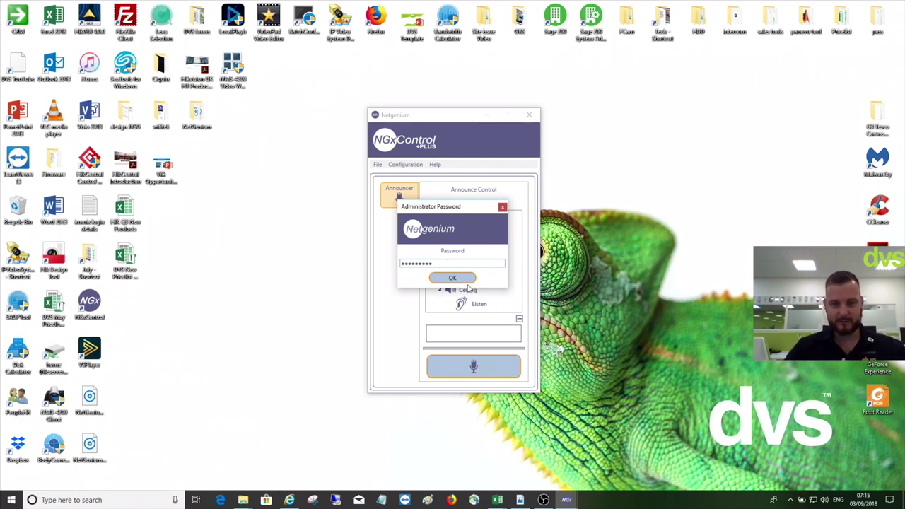
pyautogui.click(458, 279)
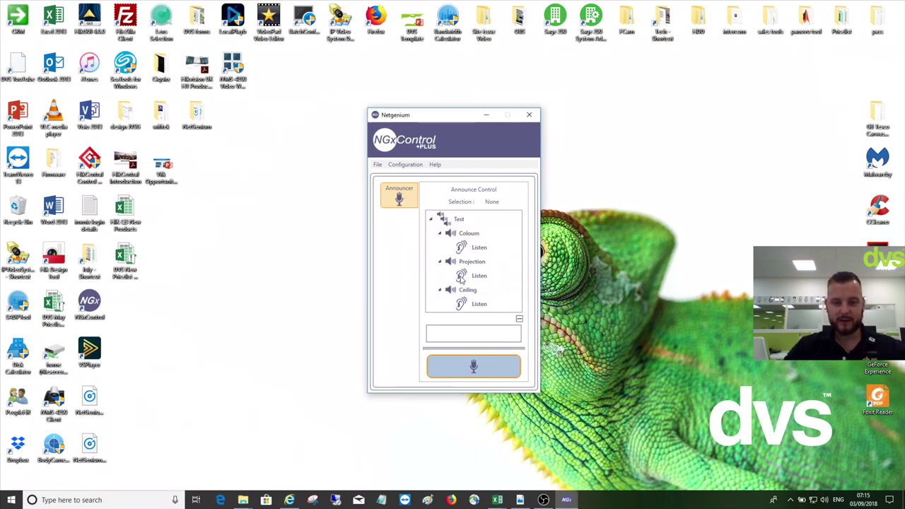
pyautogui.moveTo(273, 70); pyautogui.dragTo(479, 72)
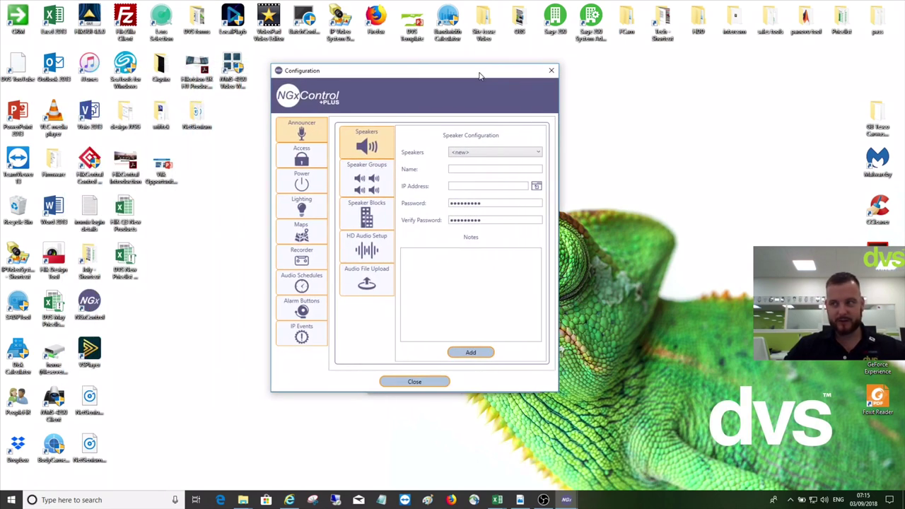
# Review the saved speaker configurations for Ceiling, Coloum and Projection
pyautogui.click(487, 152)
pyautogui.click(487, 161)
pyautogui.click(478, 152)
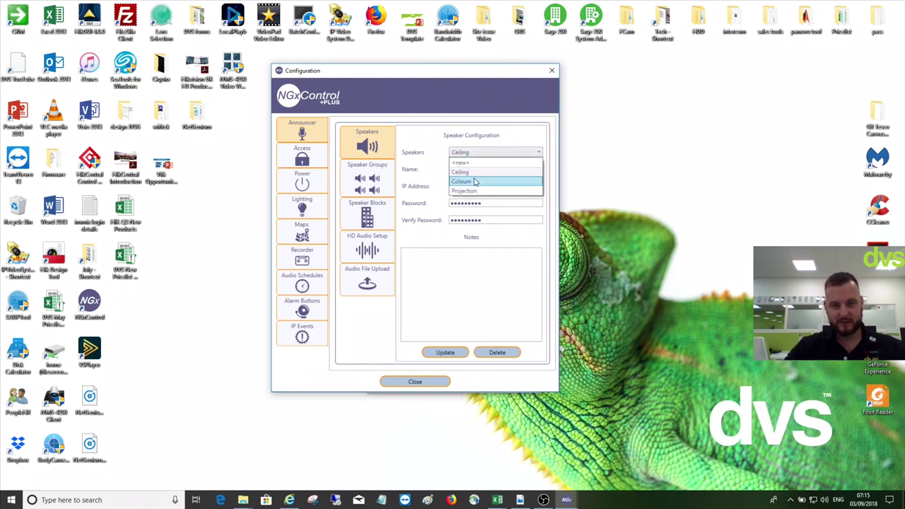
pyautogui.click(469, 181)
pyautogui.click(473, 152)
pyautogui.click(464, 191)
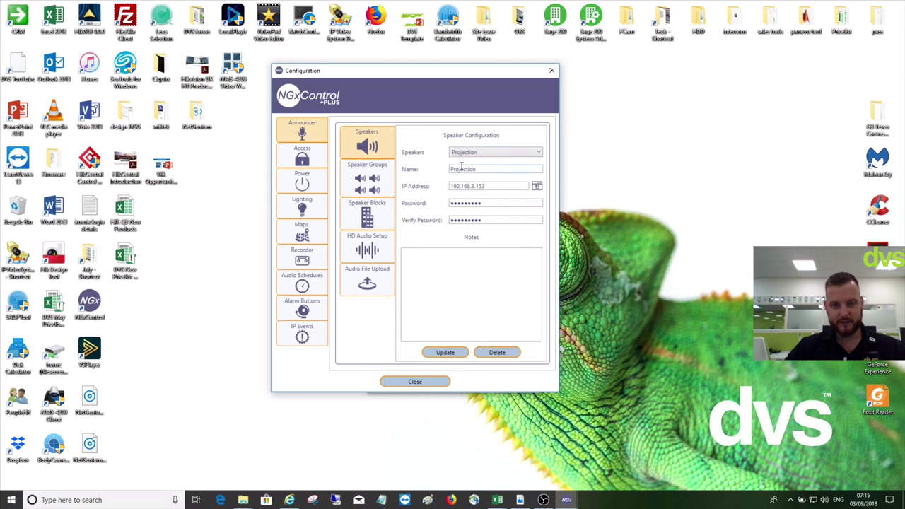
# Fill in a new speaker entry named Testing with IP address 192.168.3.180, keeping the prefilled password and its verification
pyautogui.click(462, 153)
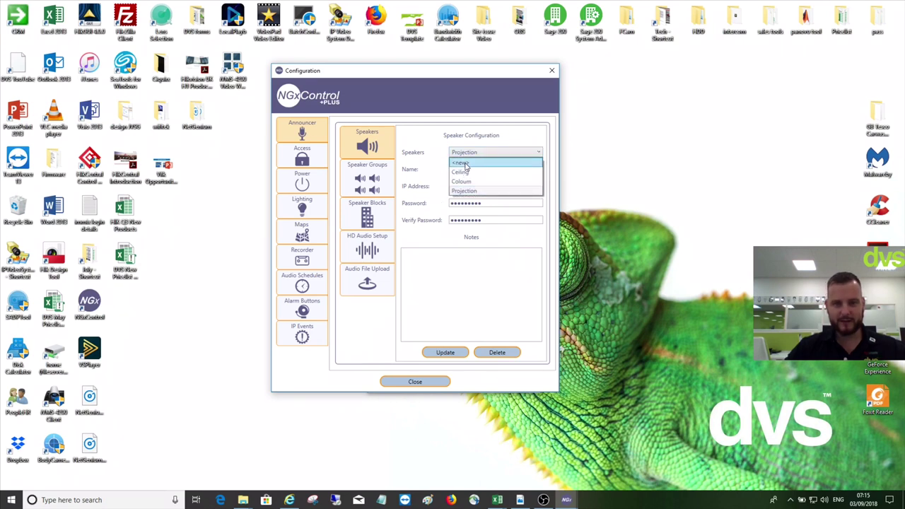
pyautogui.click(466, 164)
pyautogui.click(462, 170)
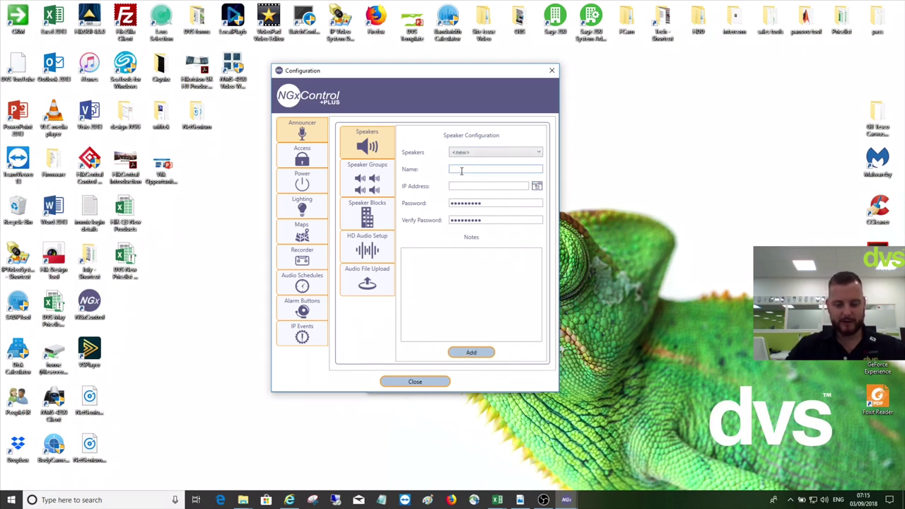
pyautogui.write('Testing')
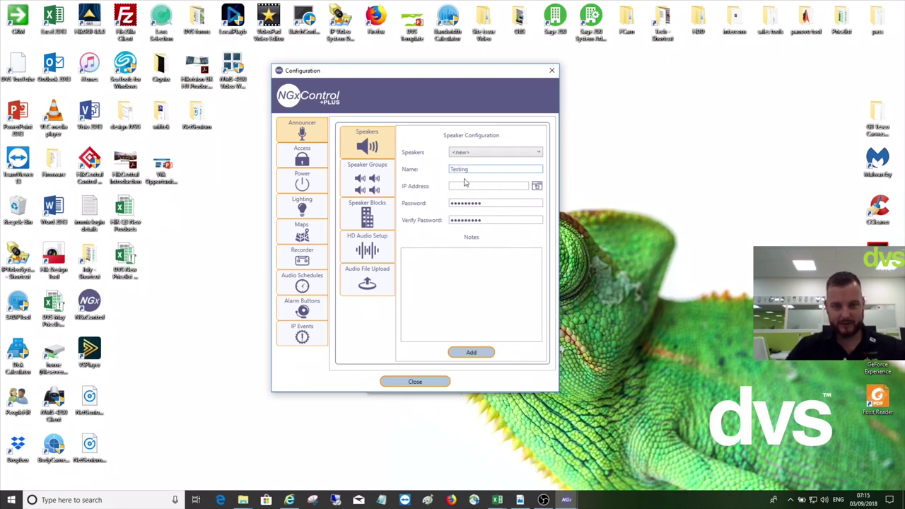
pyautogui.click(459, 187)
pyautogui.write('192')
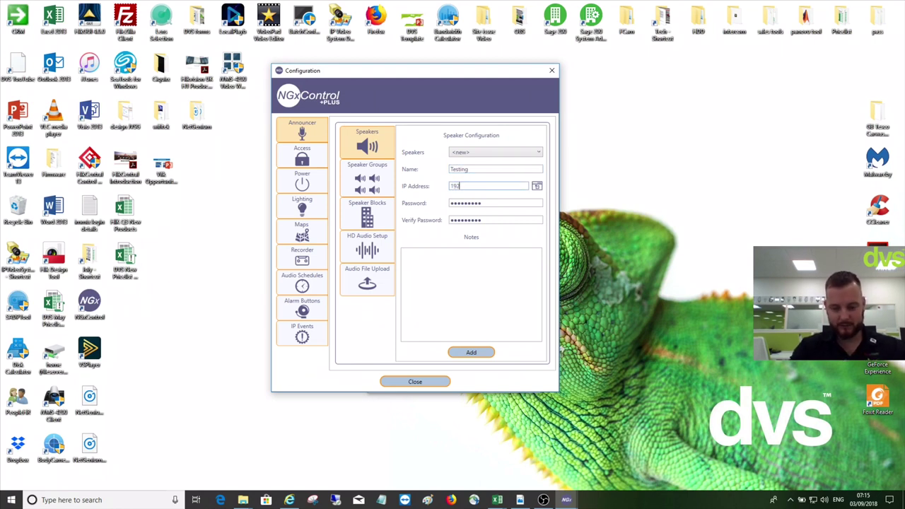
pyautogui.write('.168.')
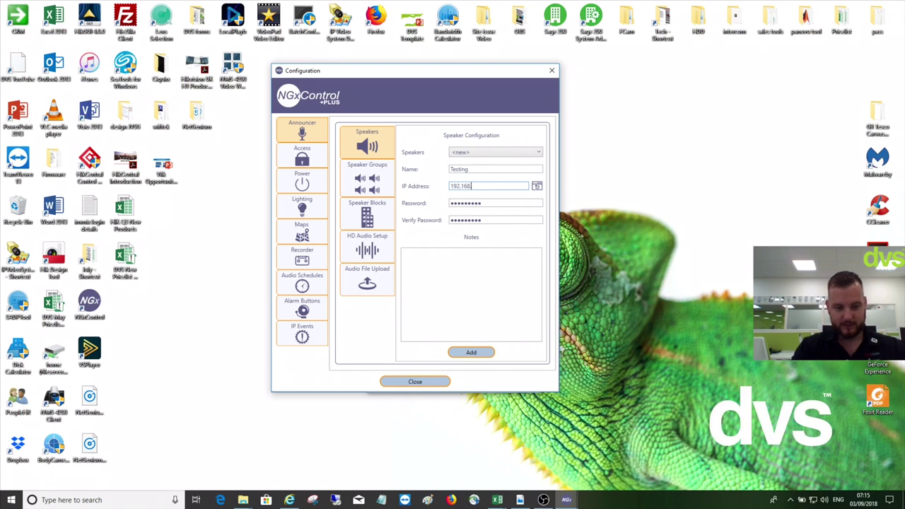
pyautogui.press('BackSpace')
pyautogui.press('BackSpace')
pyautogui.press('BackSpace')
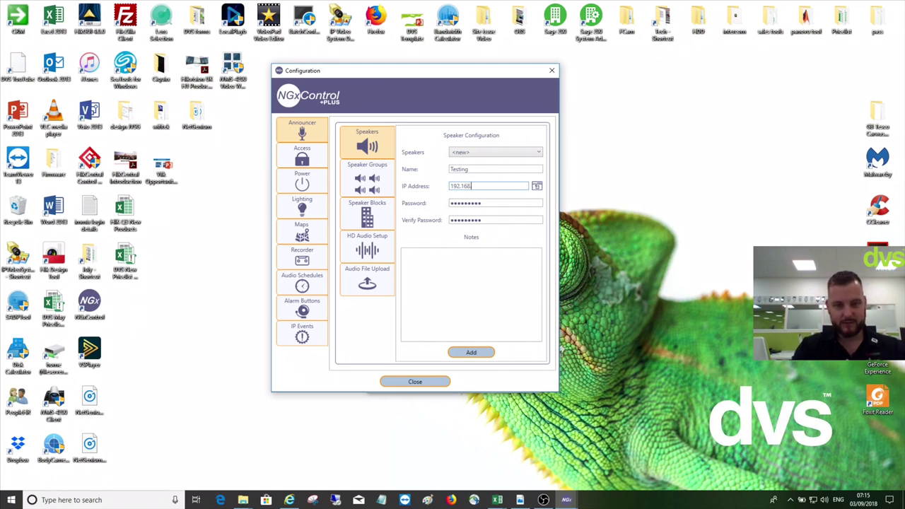
pyautogui.write('.3.180')
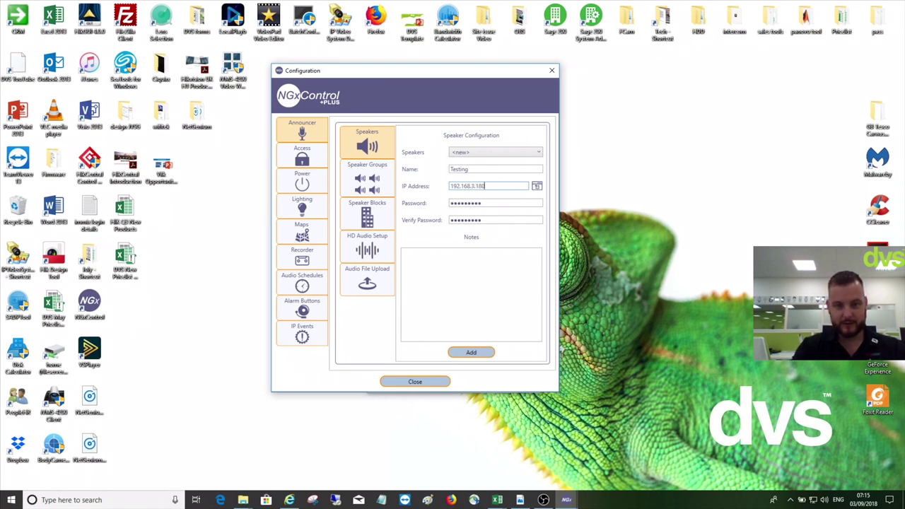
pyautogui.moveTo(488, 204); pyautogui.dragTo(425, 204)
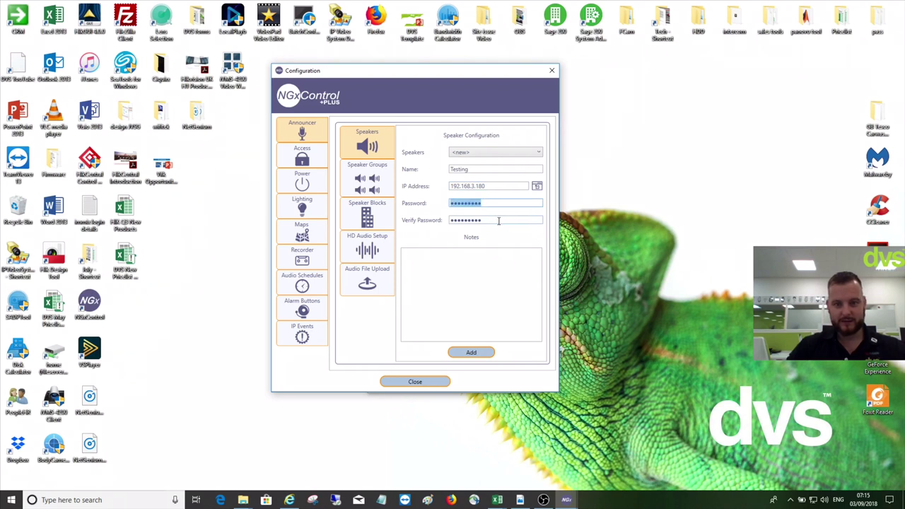
pyautogui.moveTo(499, 221); pyautogui.dragTo(444, 221)
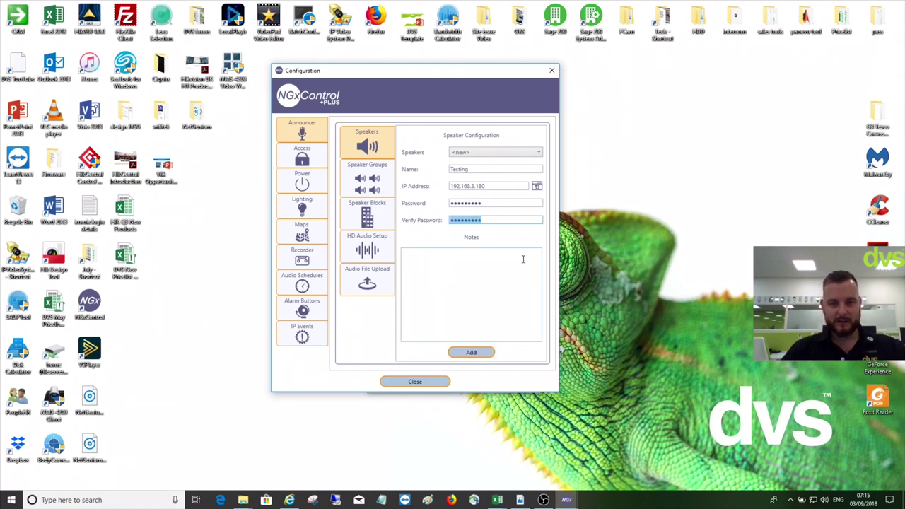
# Select the existing Ceiling speaker and open its web interface from the speaker configuration
pyautogui.click(487, 161)
pyautogui.click(481, 152)
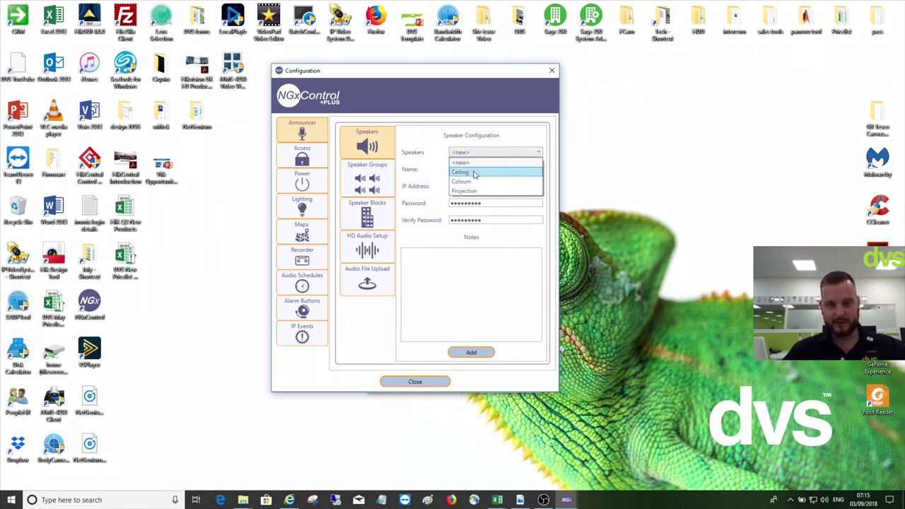
pyautogui.click(475, 173)
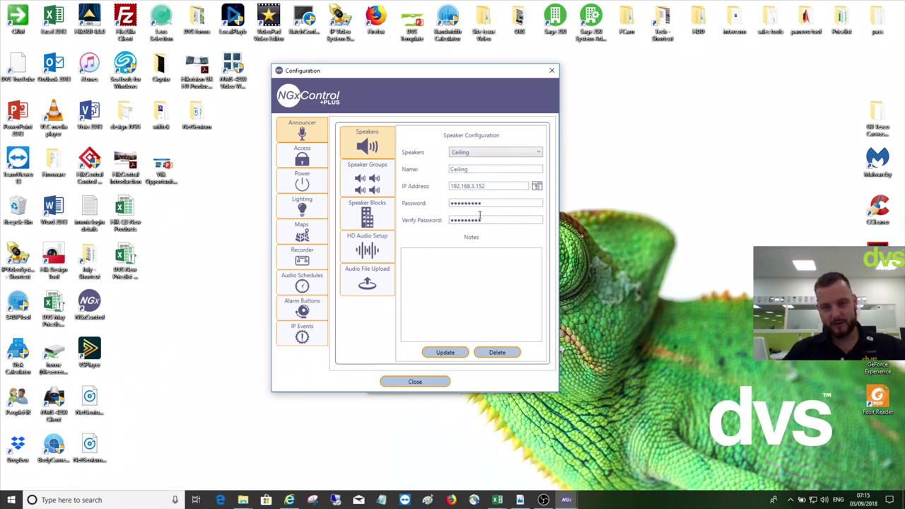
pyautogui.click(538, 187)
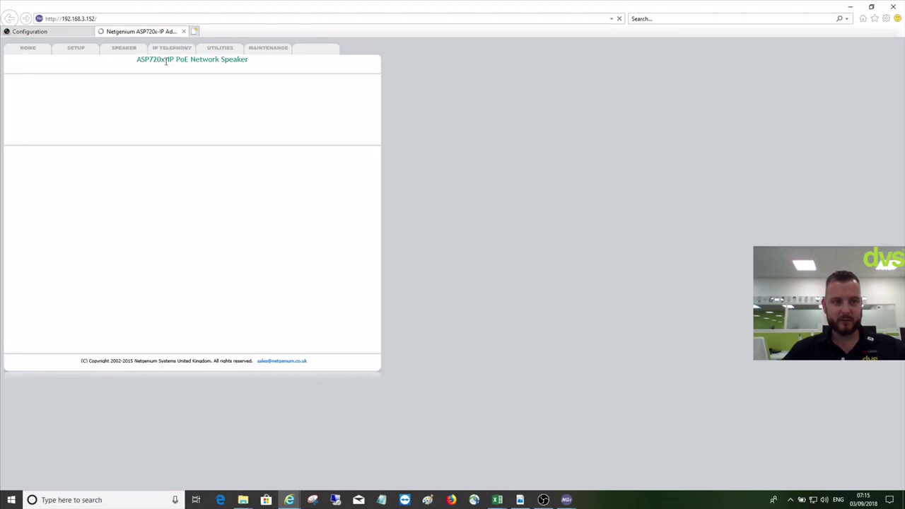
# Examine the ceiling speaker's device information, network settings and speaker setup pages
pyautogui.click(35, 52)
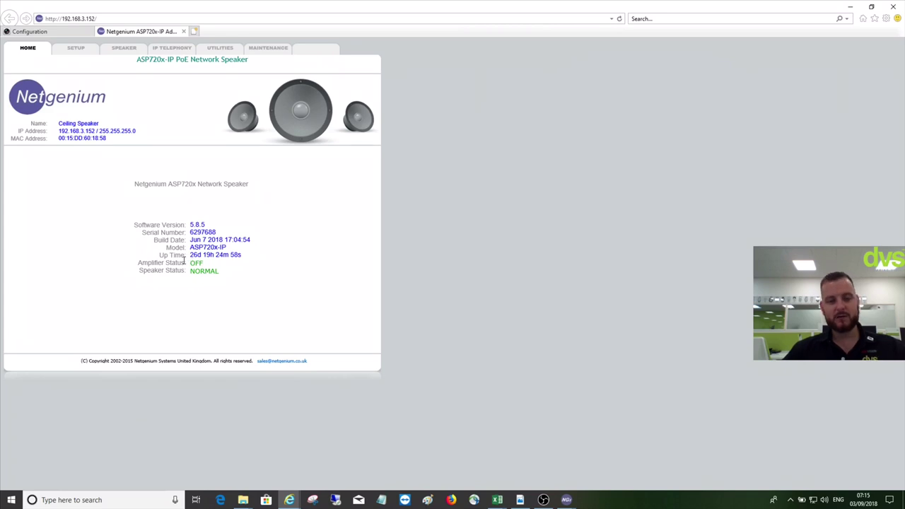
pyautogui.click(76, 48)
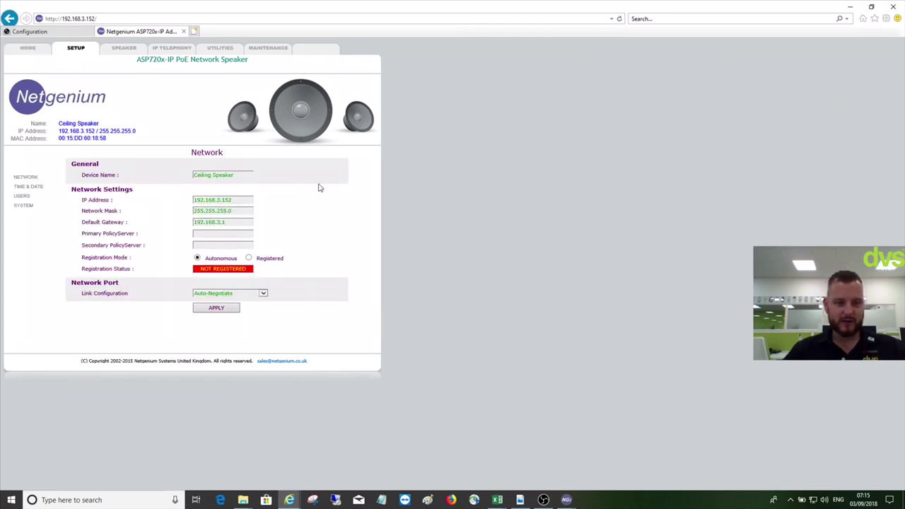
pyautogui.click(124, 48)
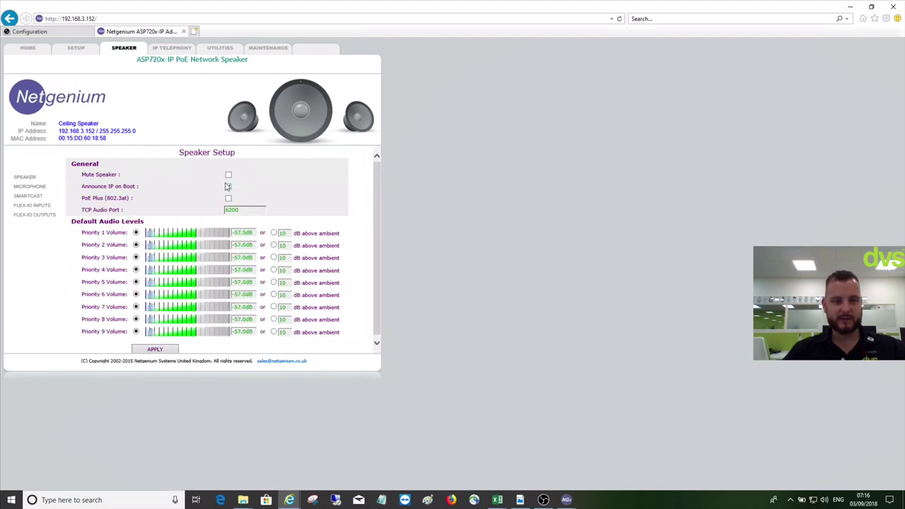
# Review the ceiling speaker's IP telephony, audio files and live status pages, and close its web interface to return to NGxControl
pyautogui.click(178, 52)
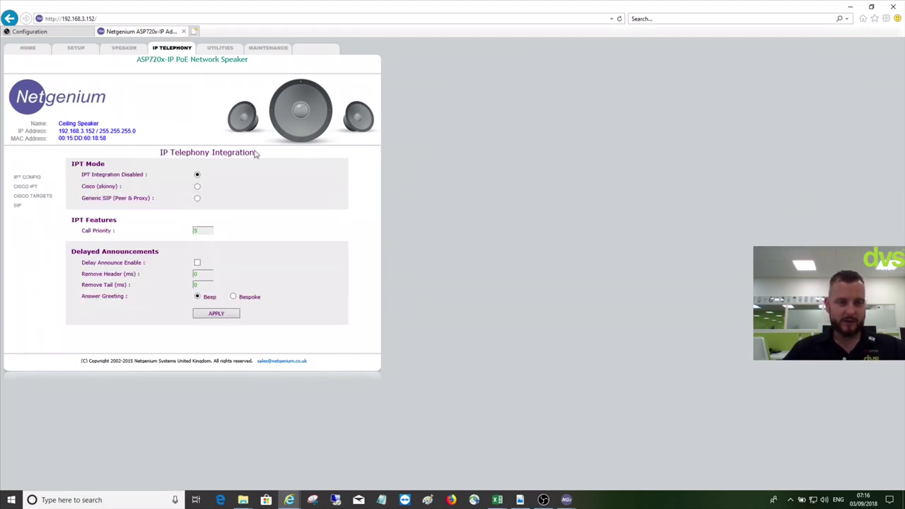
pyautogui.click(220, 47)
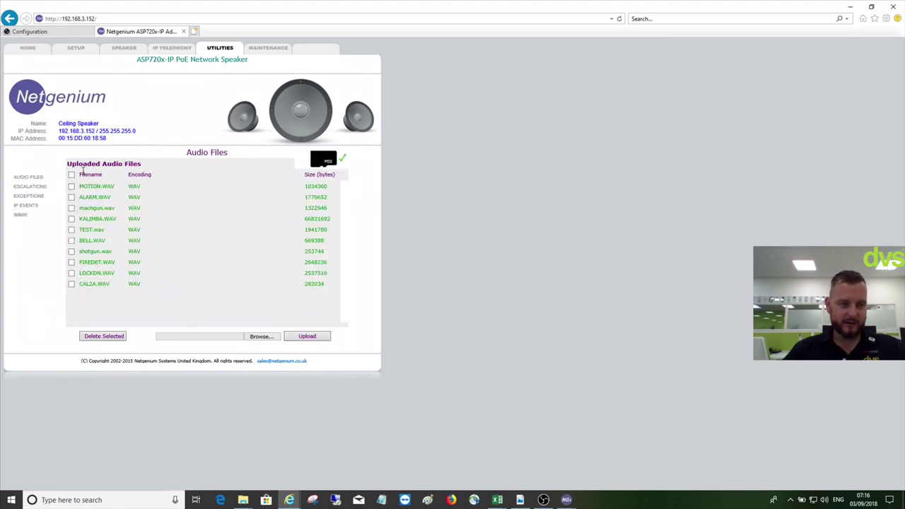
pyautogui.click(273, 50)
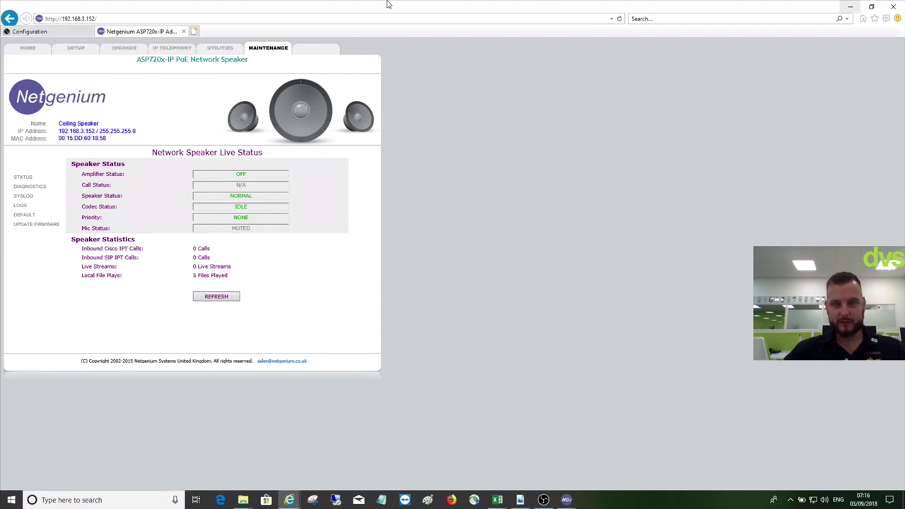
pyautogui.click(183, 31)
pyautogui.click(839, 9)
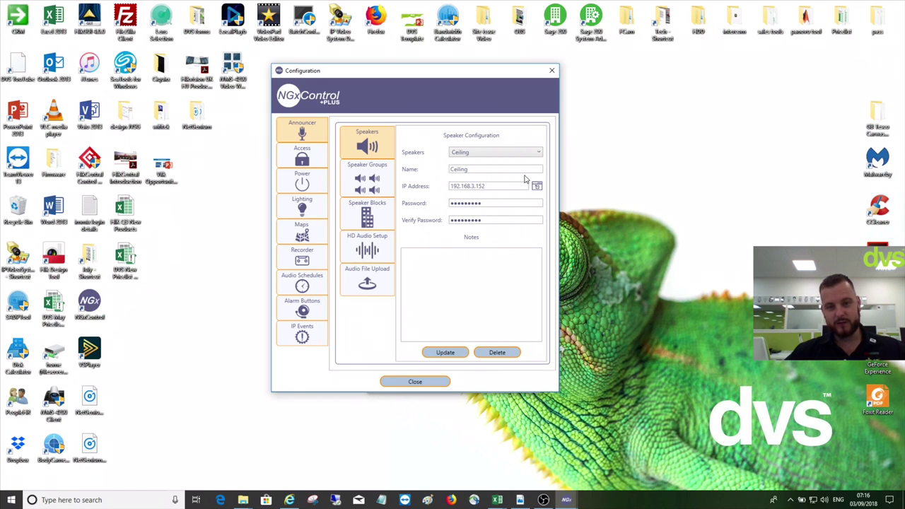
# Inspect the member speakers of the Test speaker group and view the HD audio settings
pyautogui.click(377, 179)
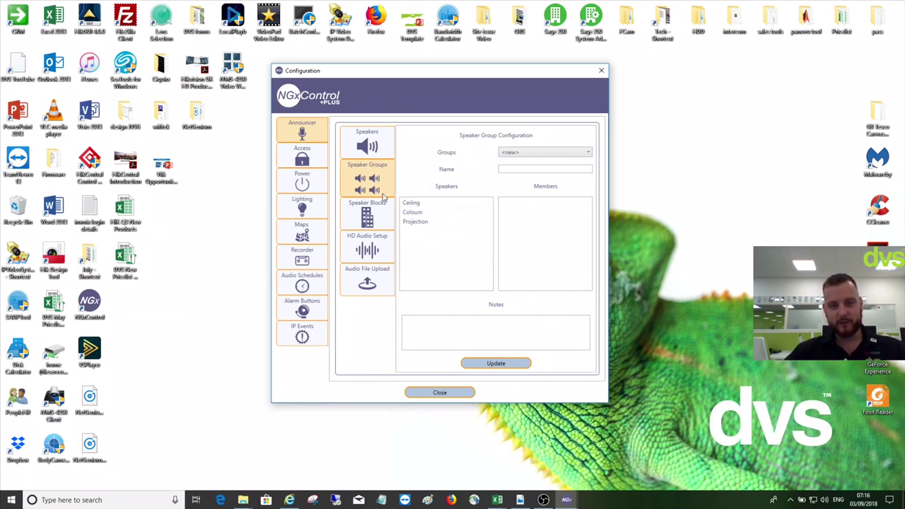
pyautogui.click(417, 221)
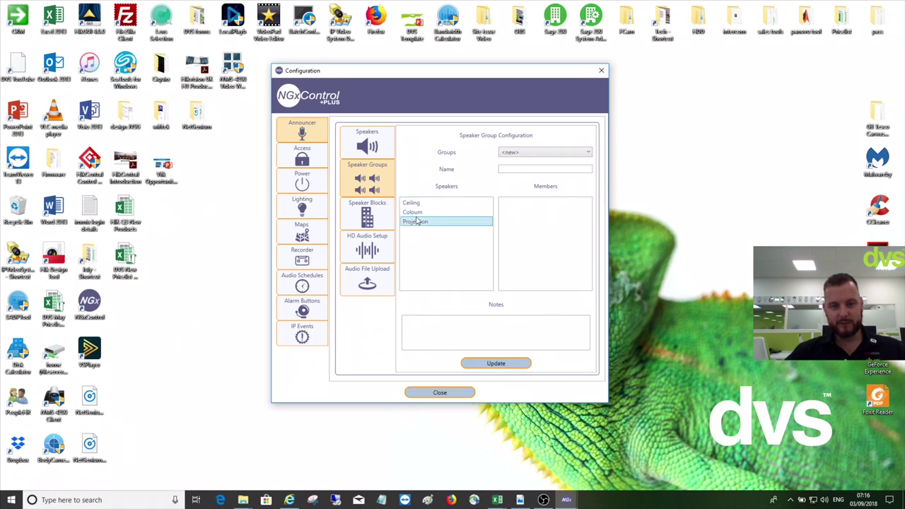
pyautogui.click(511, 154)
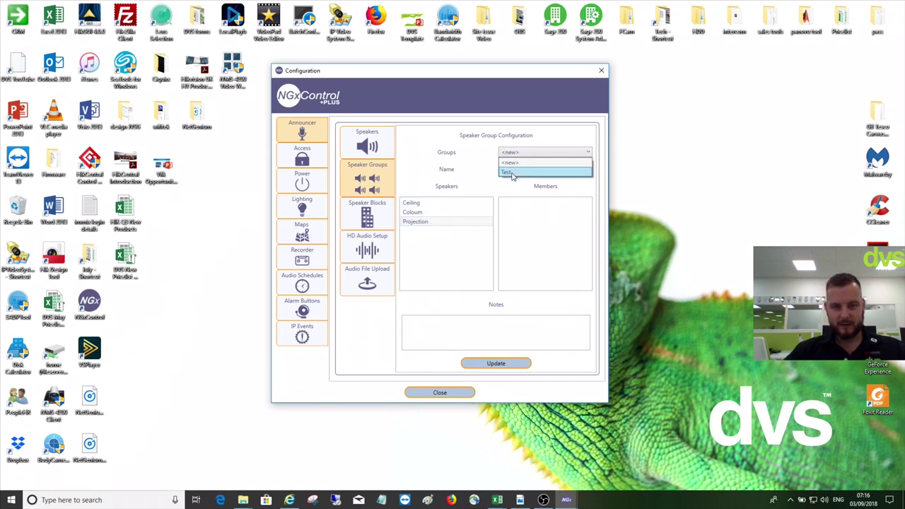
pyautogui.click(511, 173)
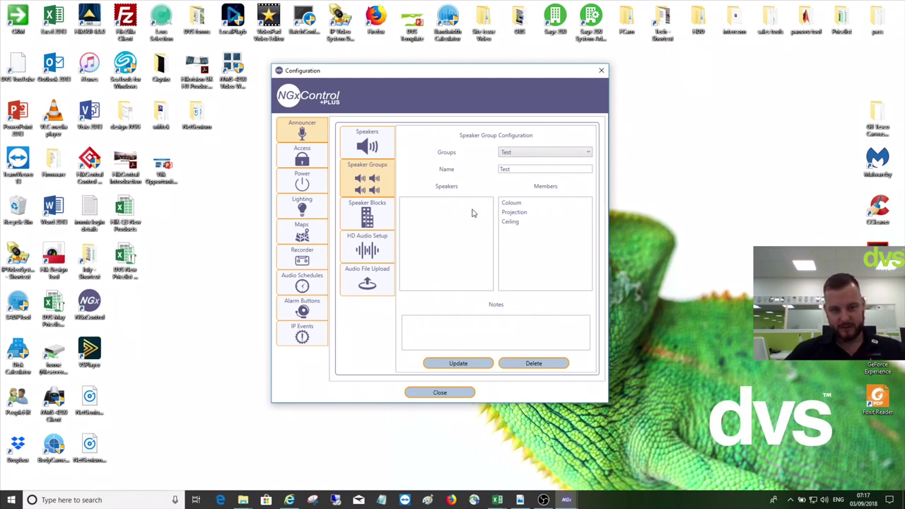
pyautogui.click(521, 220)
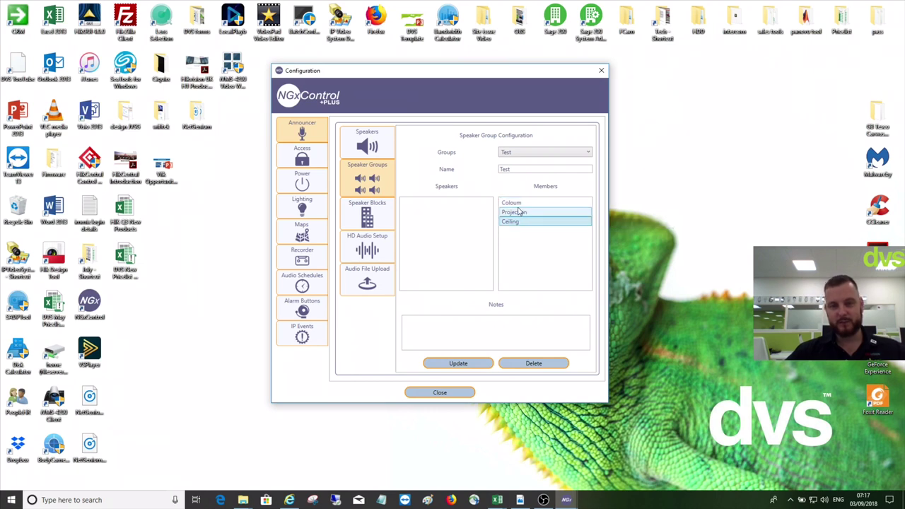
pyautogui.click(519, 213)
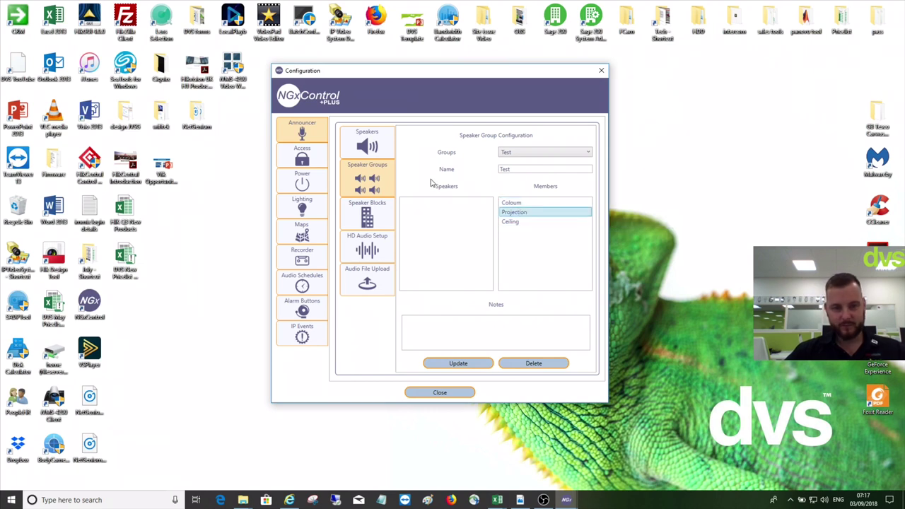
pyautogui.click(370, 241)
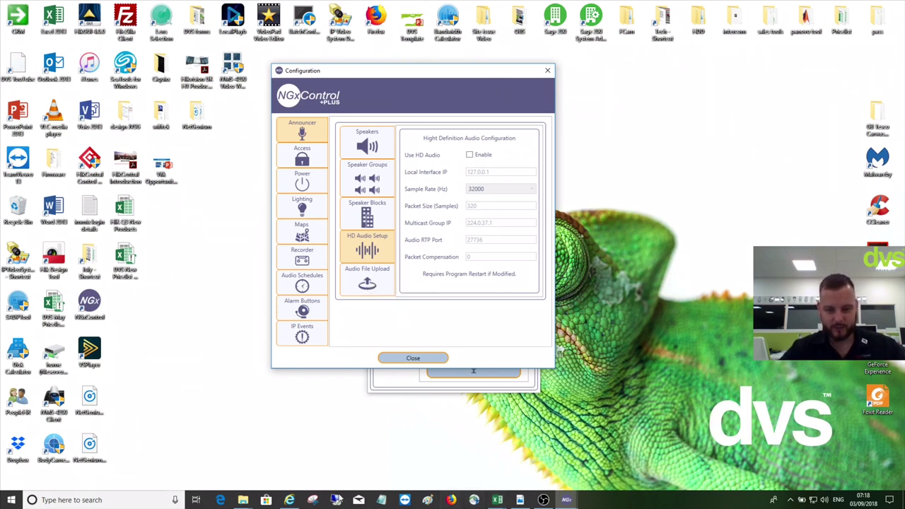
# Switch to the NetGenium folder in File Explorer and locate the NetGeniumALARM and NetGeniumMOTION WAV files
pyautogui.moveTo(248, 501)
pyautogui.click(309, 467)
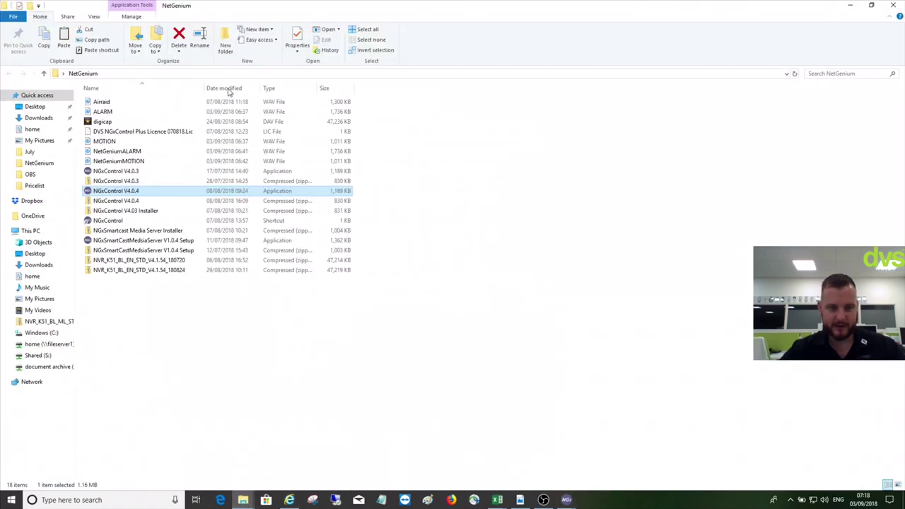
pyautogui.click(135, 152)
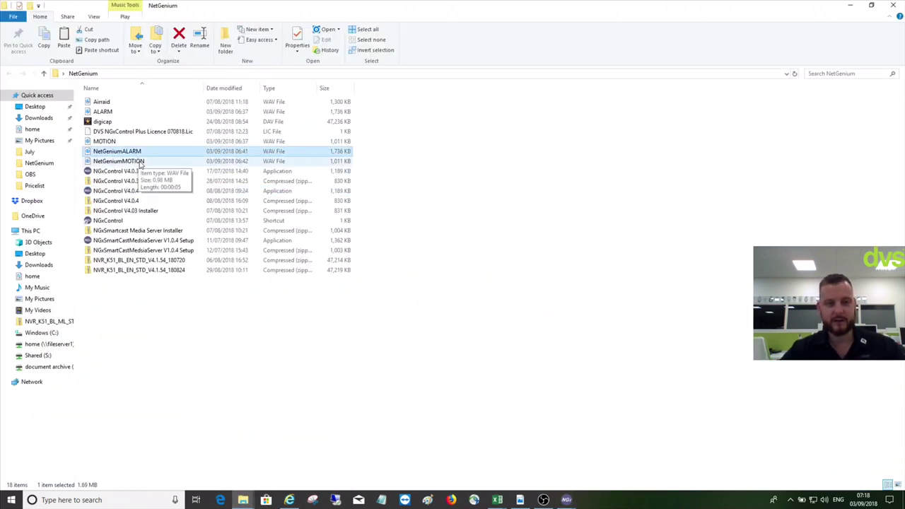
pyautogui.click(140, 163)
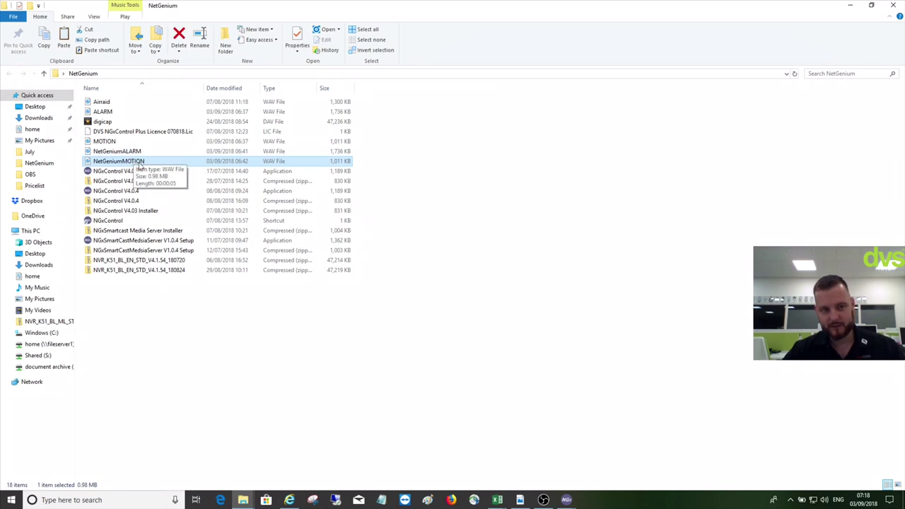
pyautogui.click(138, 153)
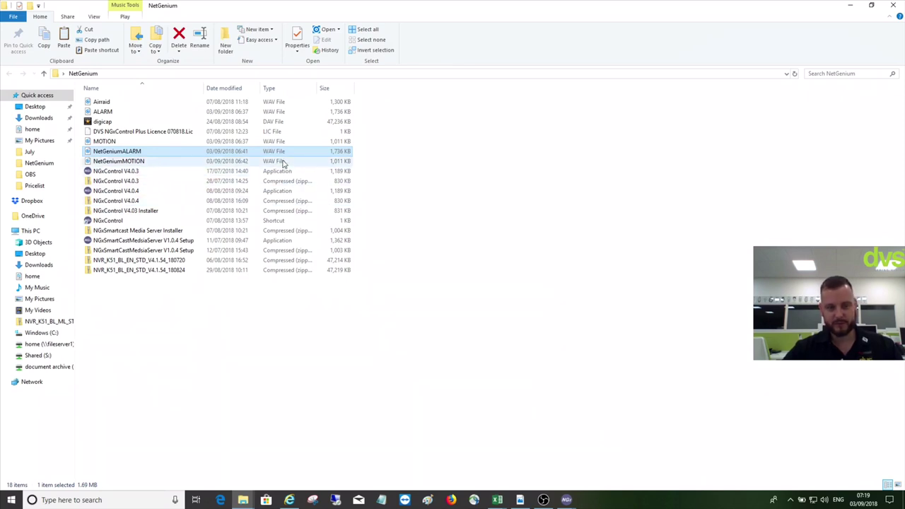
# Return to NGxControl's audio file upload utility, select the Ceiling, Coloum and Projection speakers, and choose the NetGeniumALARM file
pyautogui.click(243, 500)
pyautogui.moveTo(567, 498)
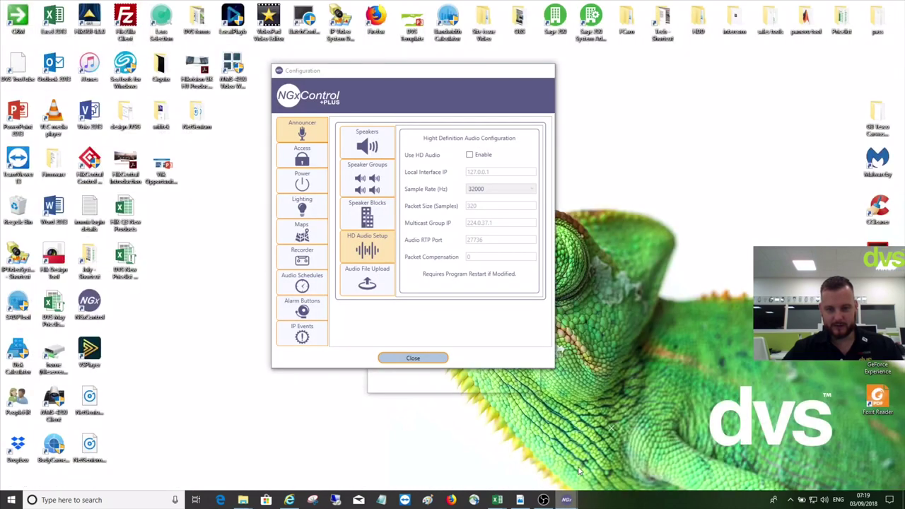
pyautogui.click(592, 460)
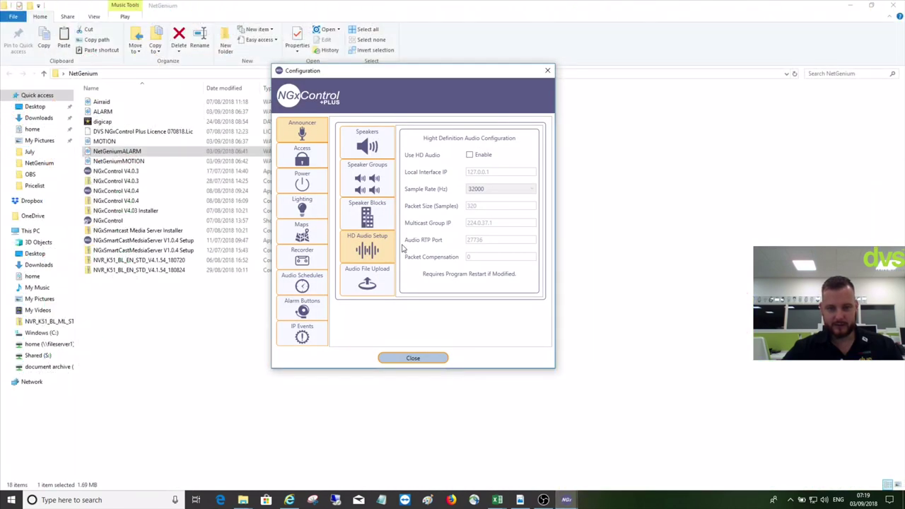
pyautogui.click(368, 275)
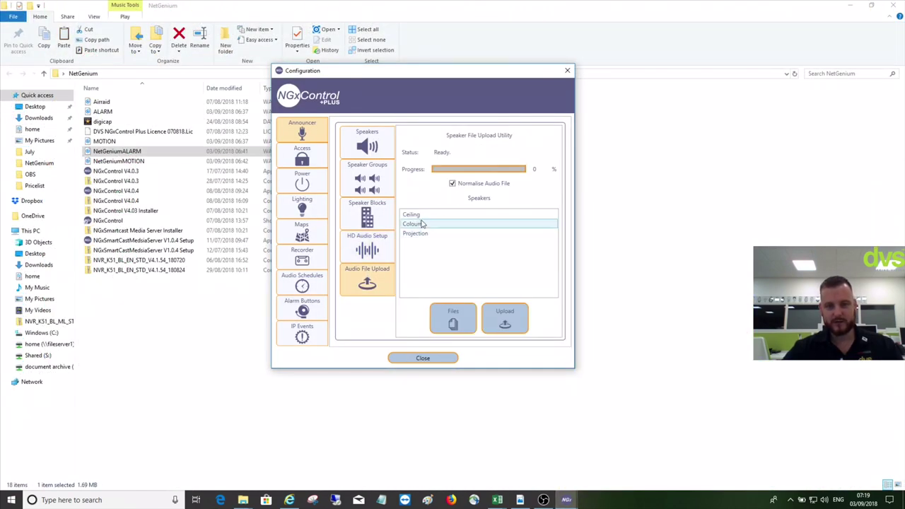
pyautogui.moveTo(419, 220); pyautogui.dragTo(421, 235)
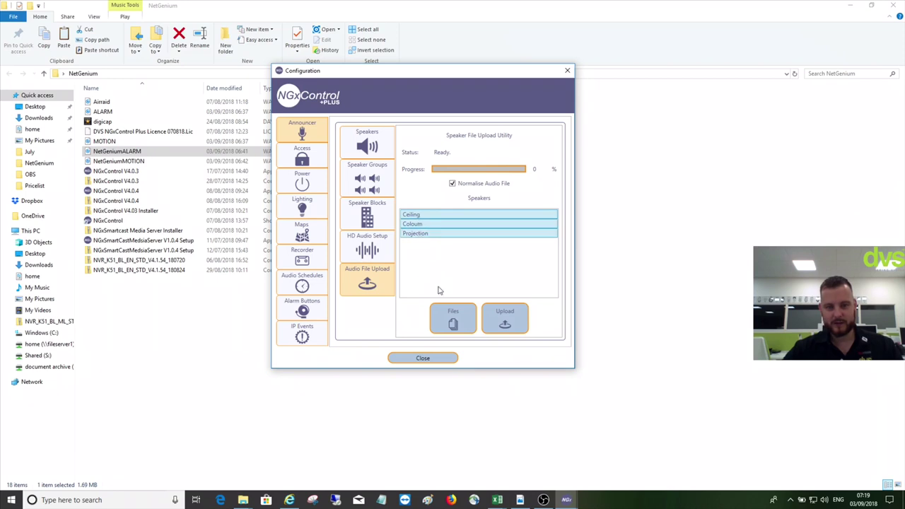
pyautogui.click(458, 323)
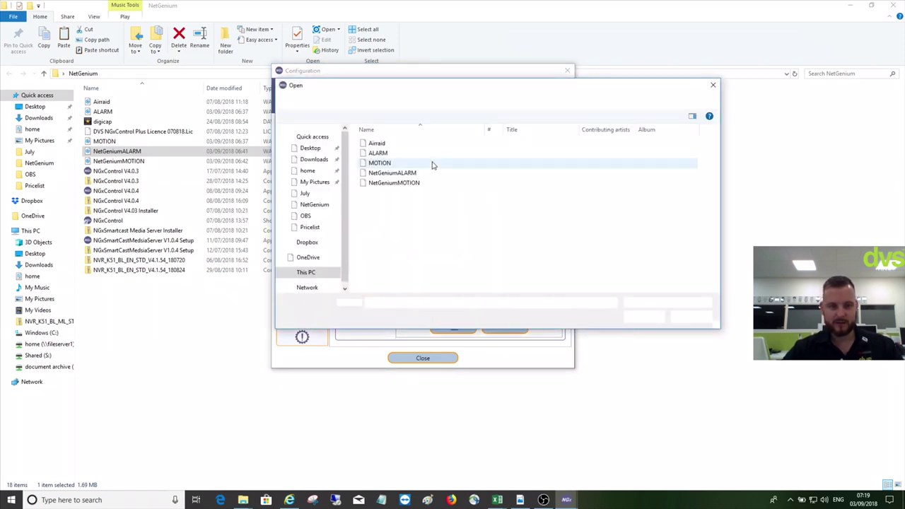
pyautogui.click(391, 173)
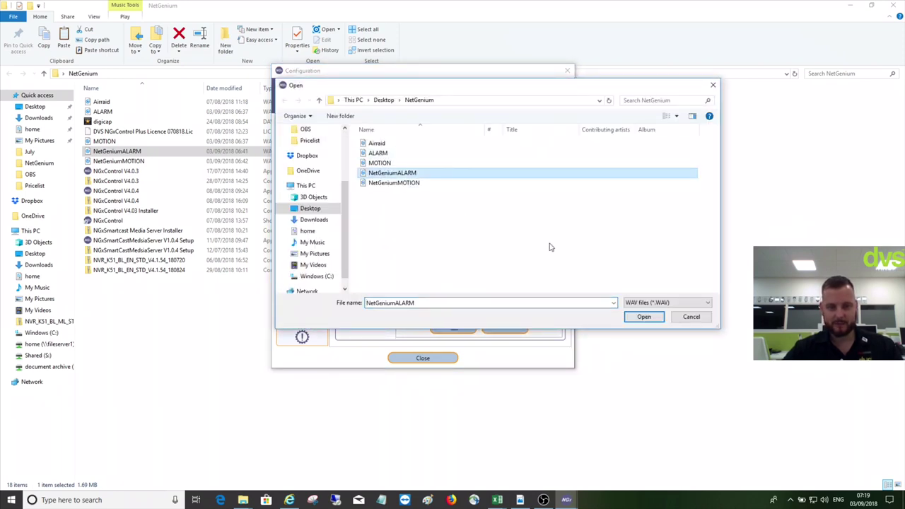
pyautogui.click(661, 320)
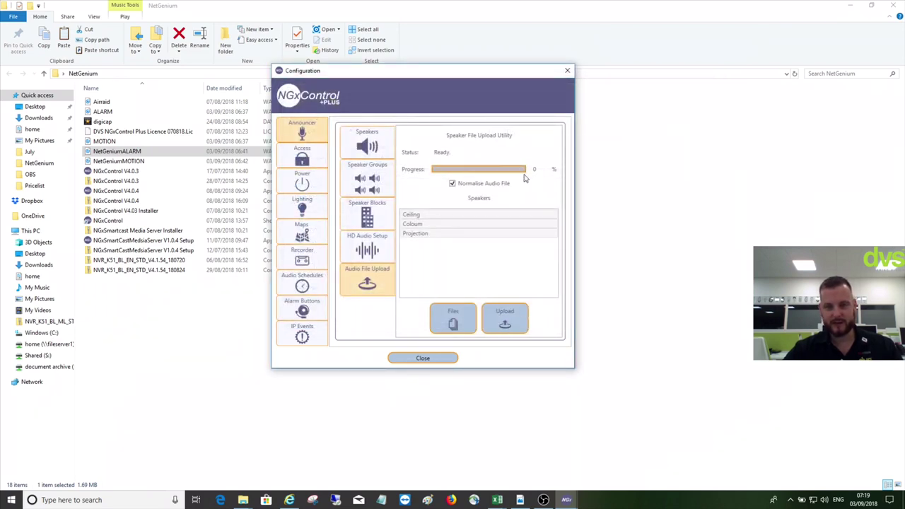
# Choose the NetGeniumMOTION WAV file in the speaker file upload utility
pyautogui.click(460, 318)
pyautogui.click(406, 185)
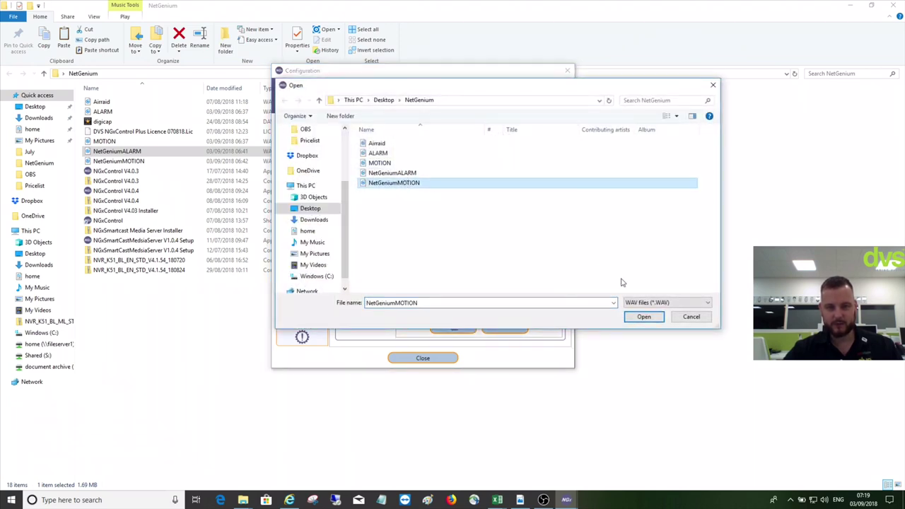
pyautogui.click(652, 318)
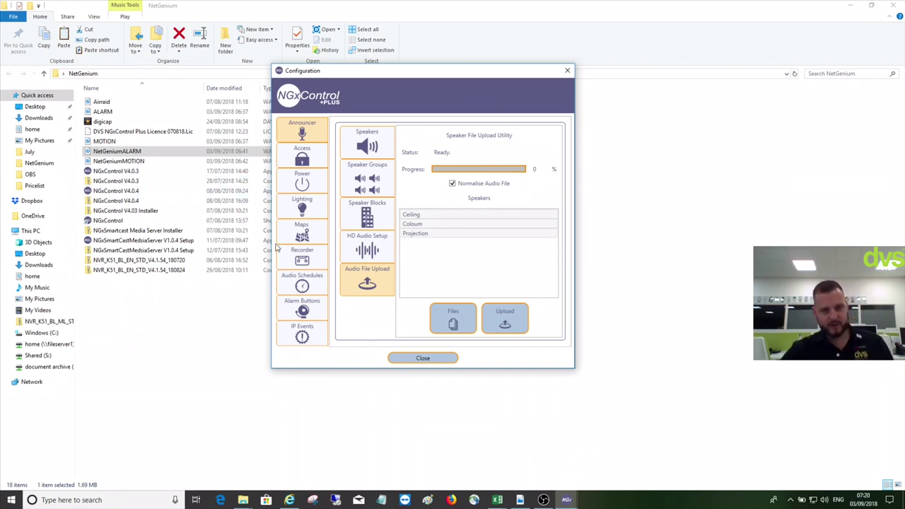
# Close the speaker configuration, the NetGenium folder window and NGxControl
pyautogui.click(422, 358)
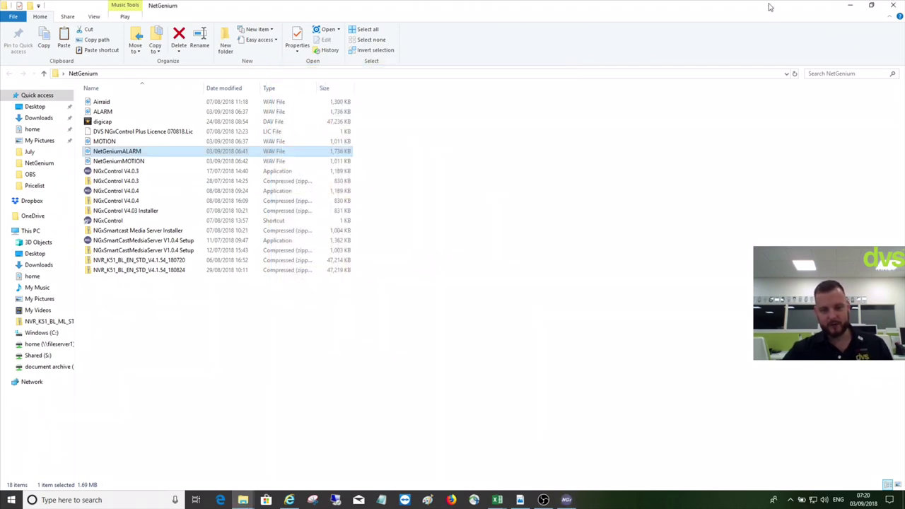
pyautogui.click(897, 5)
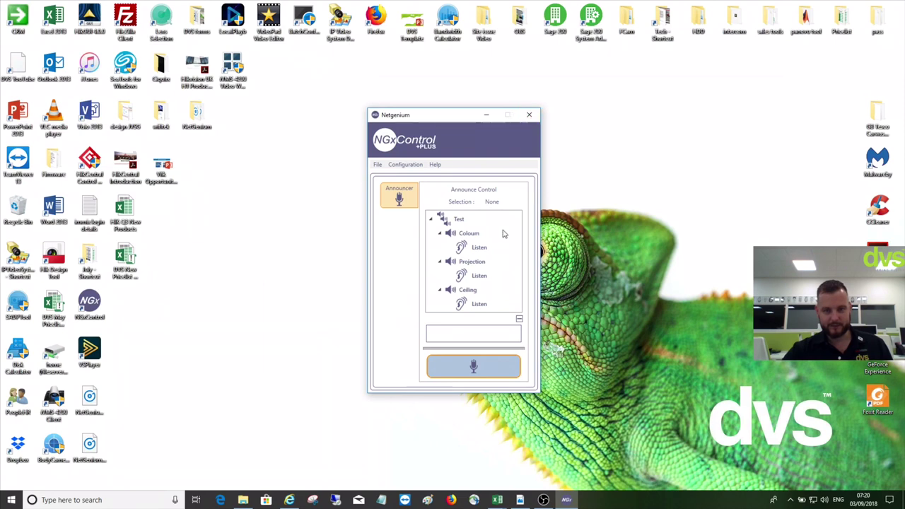
pyautogui.click(529, 114)
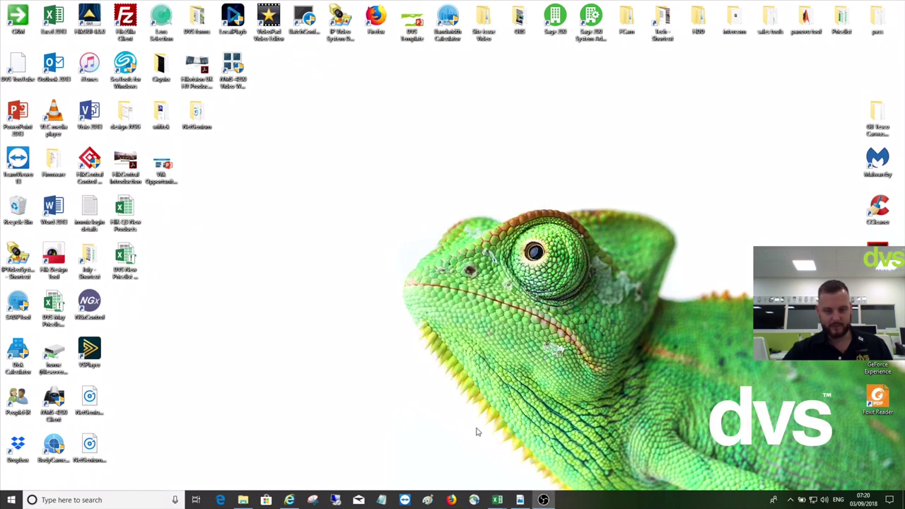
# Switch to the Hikvision NVR's web configuration, open its network IP speaker settings, and review the available speaker numbers and IP Speaker 1
pyautogui.click(290, 500)
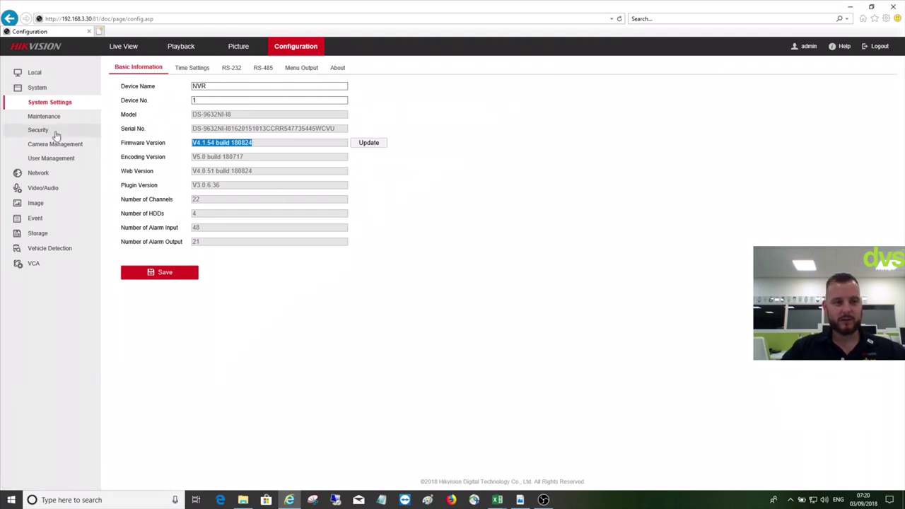
pyautogui.click(38, 173)
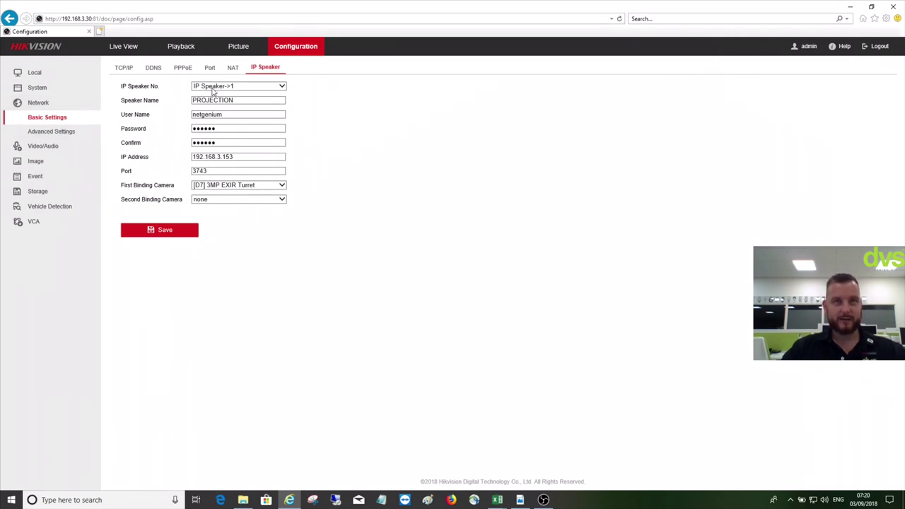
pyautogui.click(230, 86)
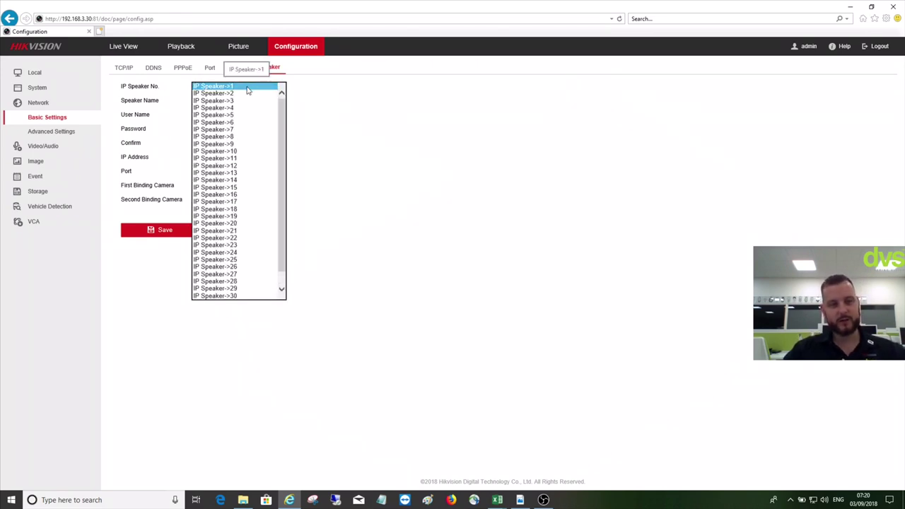
pyautogui.moveTo(283, 99)
pyautogui.mouseDown()
pyautogui.moveTo(282, 152)
pyautogui.moveTo(281, 94)
pyautogui.mouseUp()
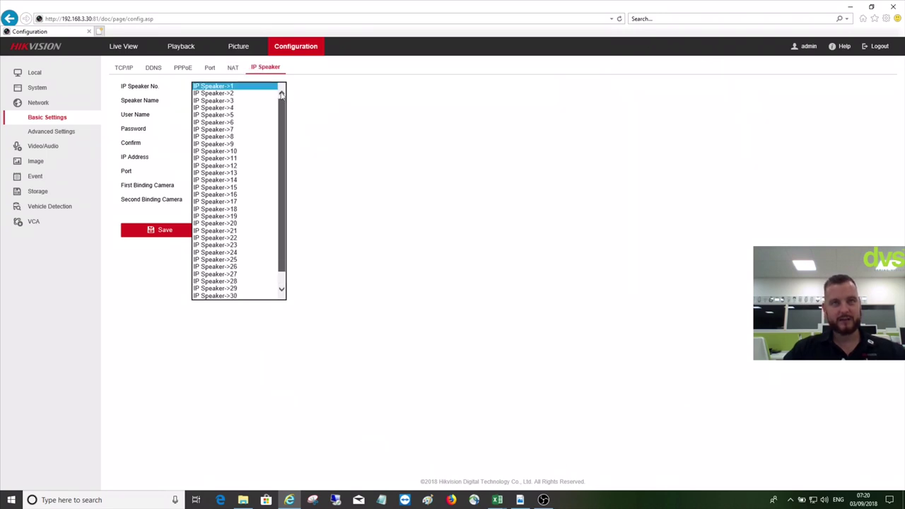
pyautogui.click(240, 87)
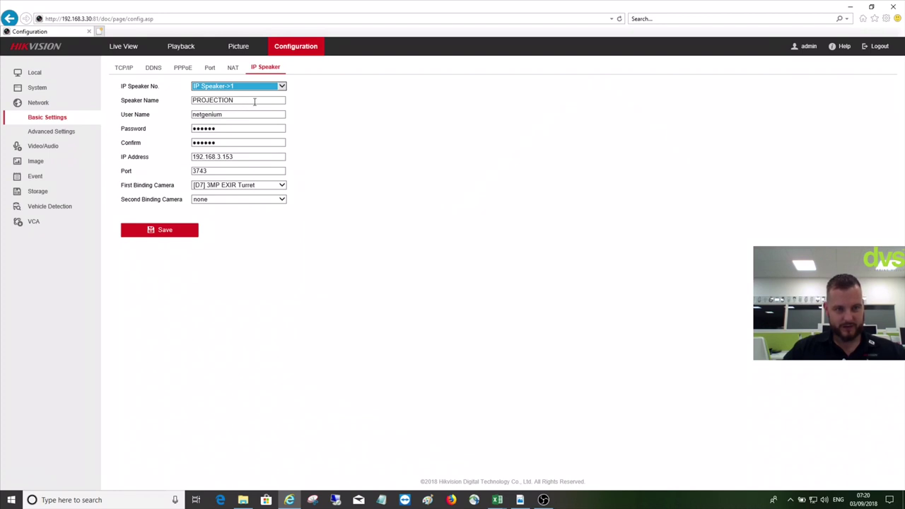
# View the NVR's settings for IP Speaker 2 and IP Speaker 3
pyautogui.click(248, 86)
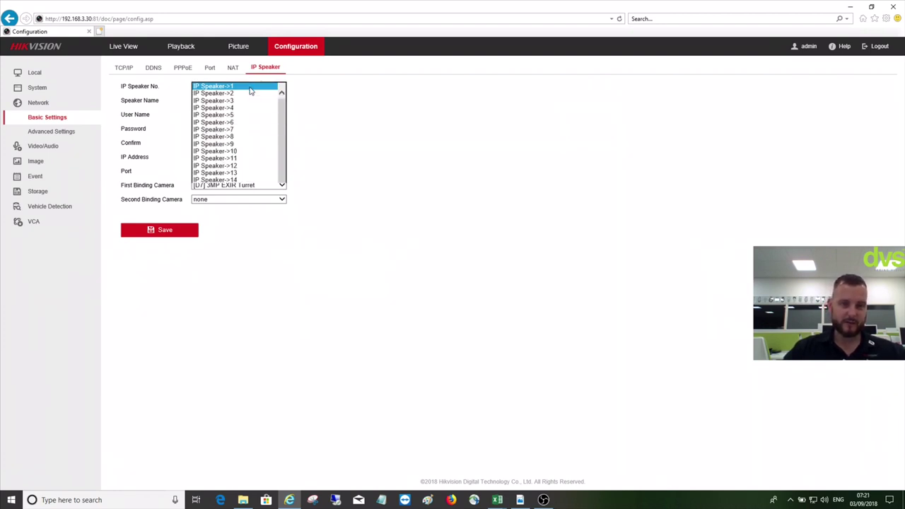
pyautogui.click(248, 94)
pyautogui.click(241, 87)
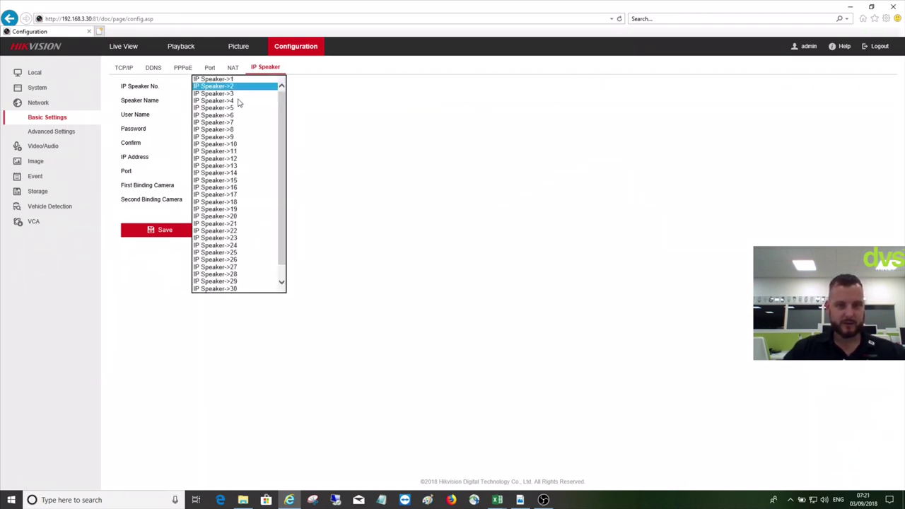
pyautogui.click(240, 95)
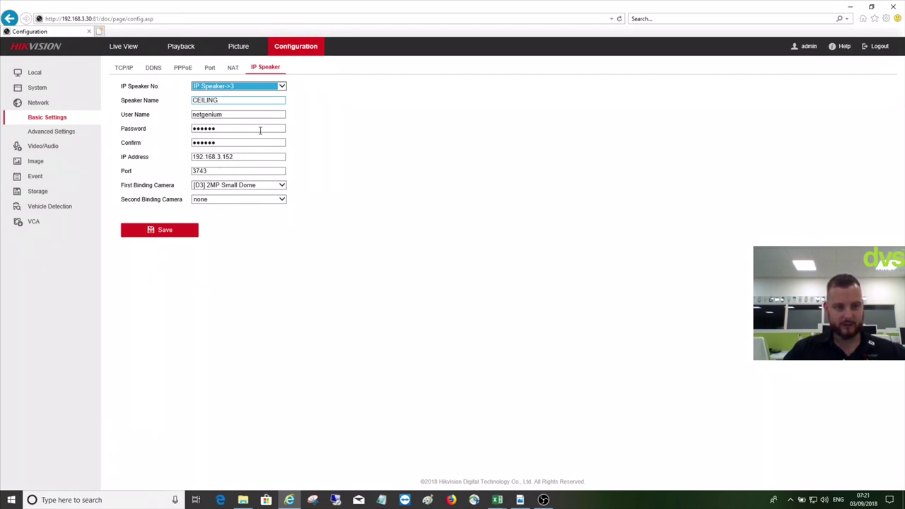
# Compare the NVR settings of IP Speaker 1 and IP Speaker 2, and check IP Speaker 1's binding camera choices
pyautogui.click(238, 87)
pyautogui.click(216, 71)
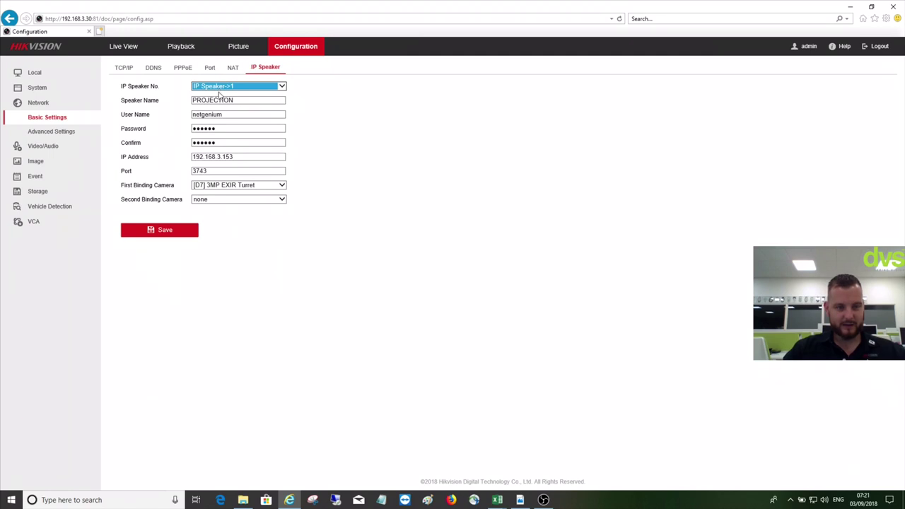
pyautogui.moveTo(216, 156); pyautogui.dragTo(210, 117)
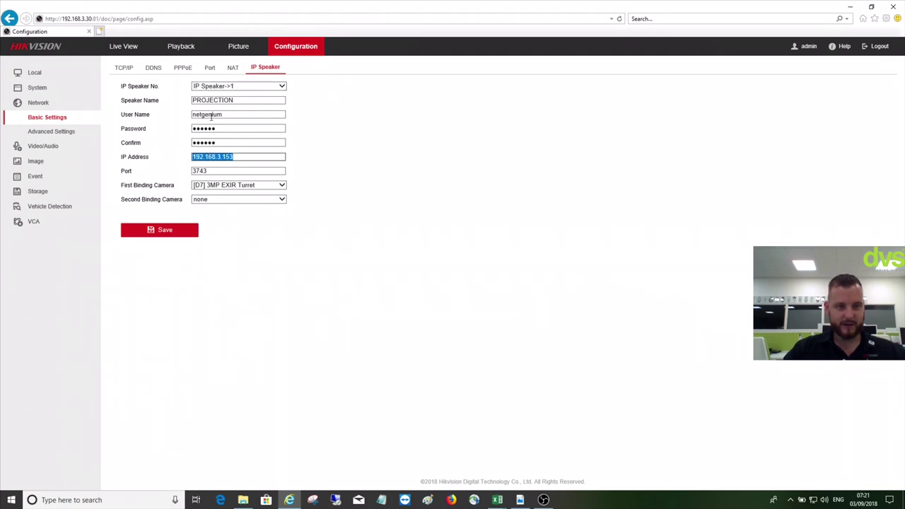
pyautogui.click(252, 86)
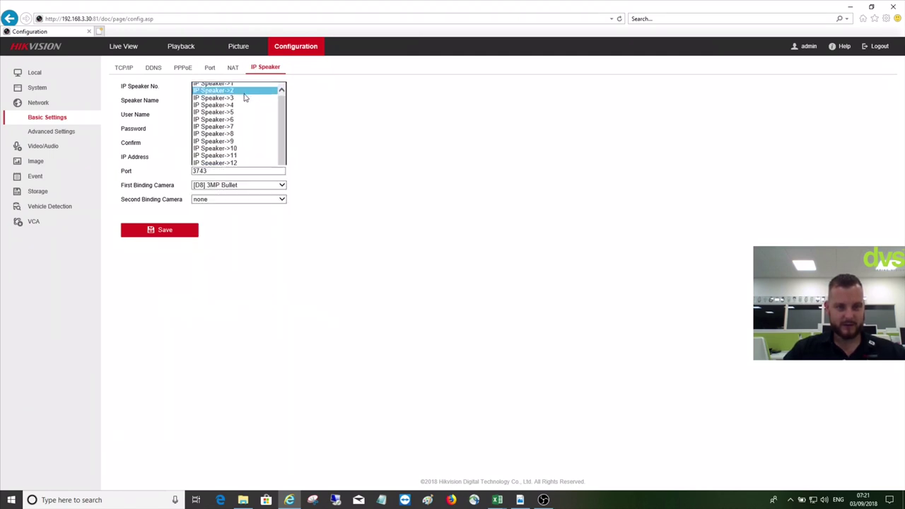
pyautogui.click(242, 94)
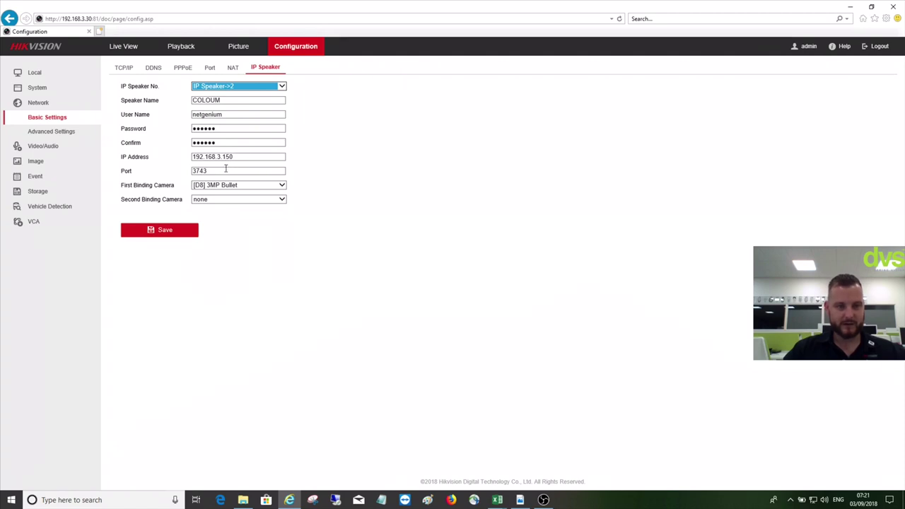
pyautogui.click(239, 87)
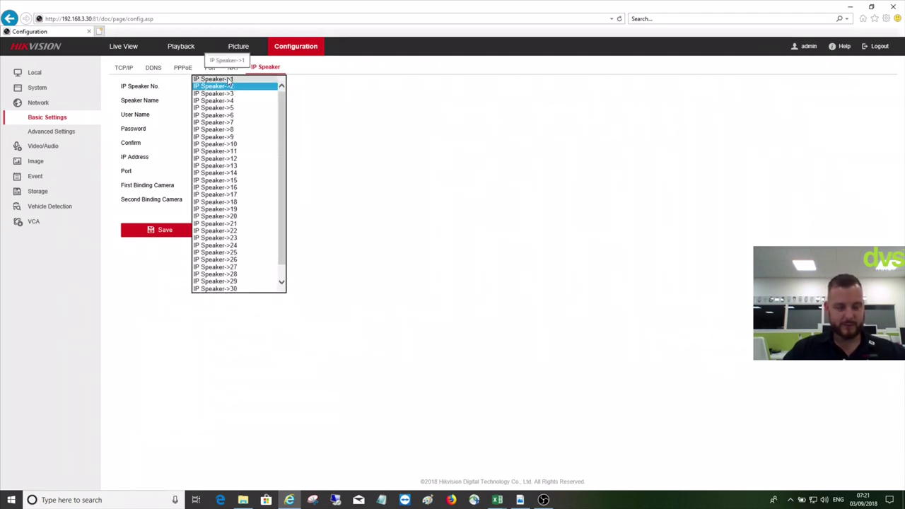
pyautogui.click(229, 80)
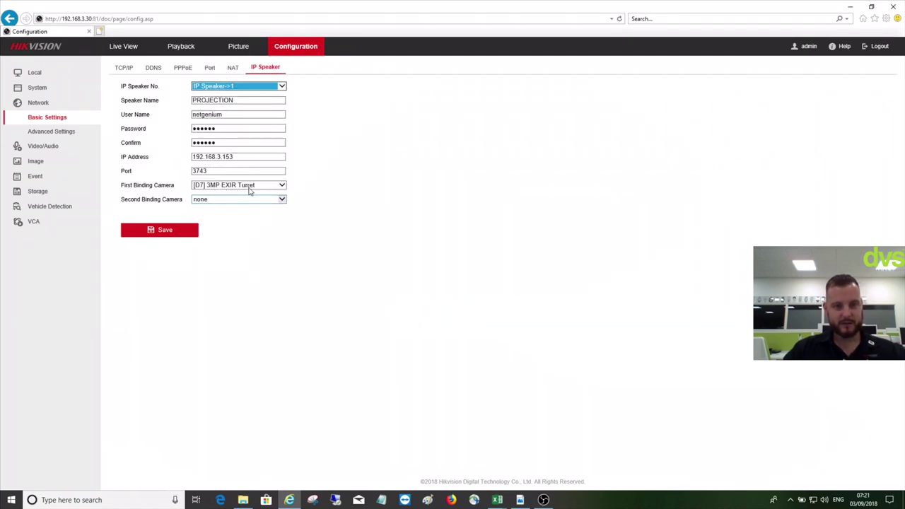
pyautogui.click(249, 191)
pyautogui.click(437, 200)
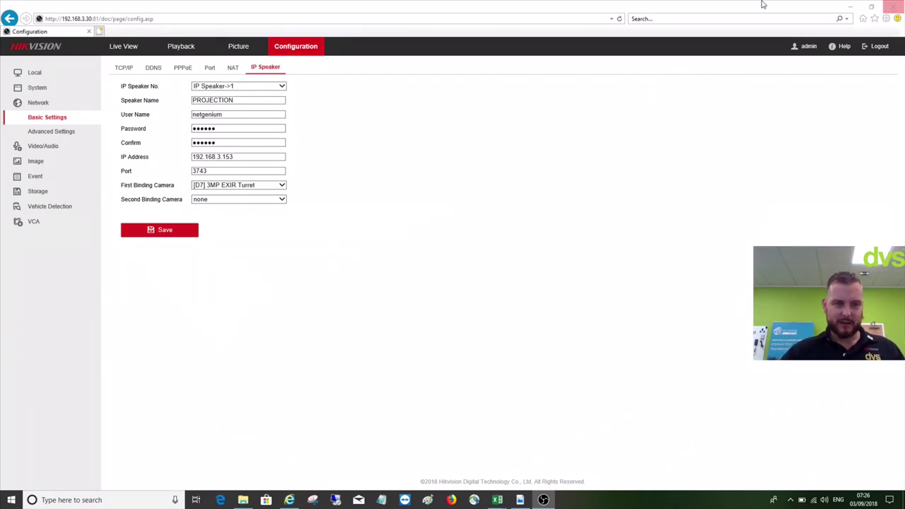
# Check the IP address and first binding camera of each of the three configured IP speakers
pyautogui.click(255, 88)
pyautogui.click(250, 94)
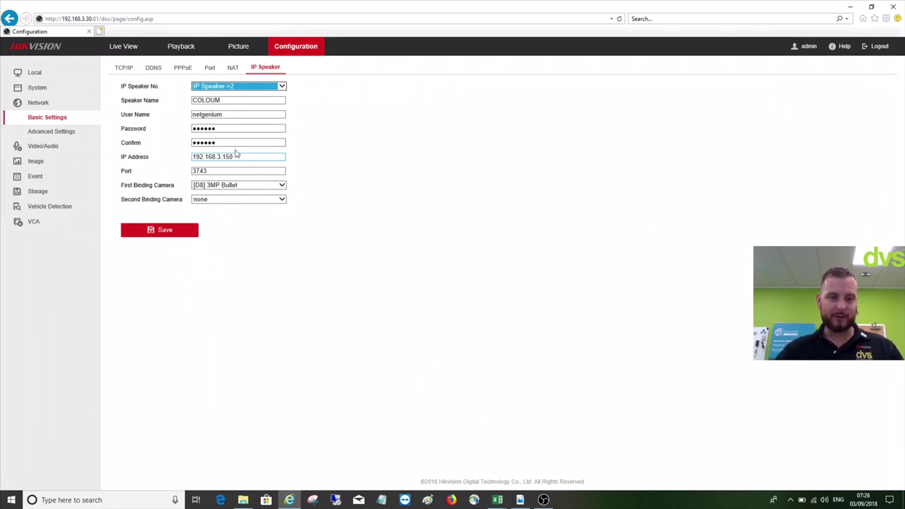
pyautogui.click(235, 87)
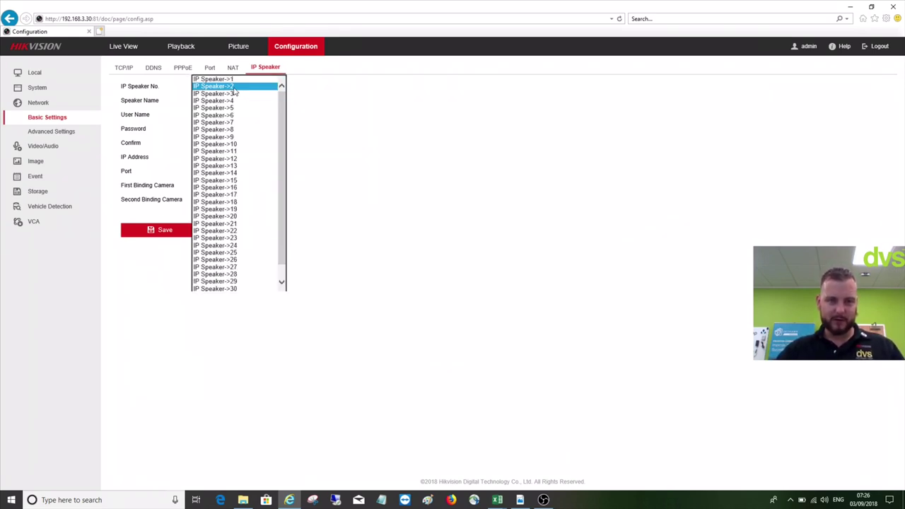
pyautogui.click(235, 86)
pyautogui.click(234, 86)
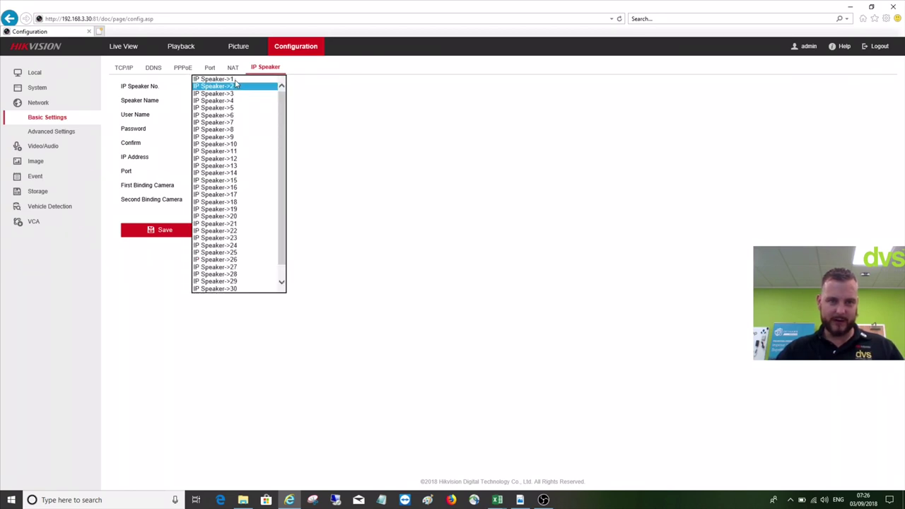
pyautogui.click(238, 80)
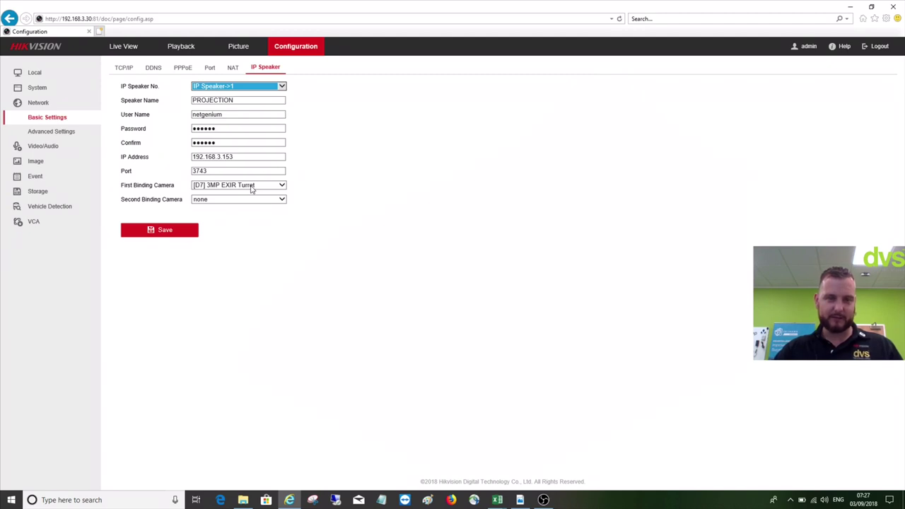
pyautogui.click(240, 90)
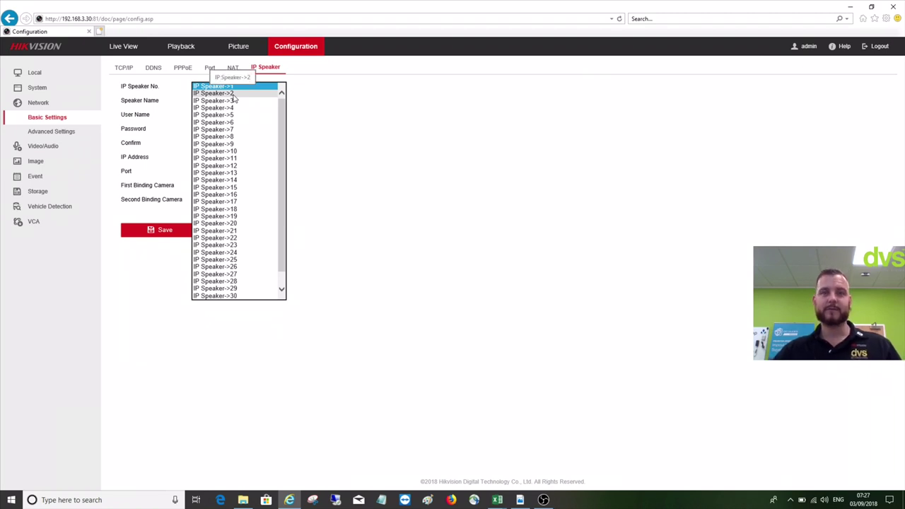
pyautogui.click(234, 95)
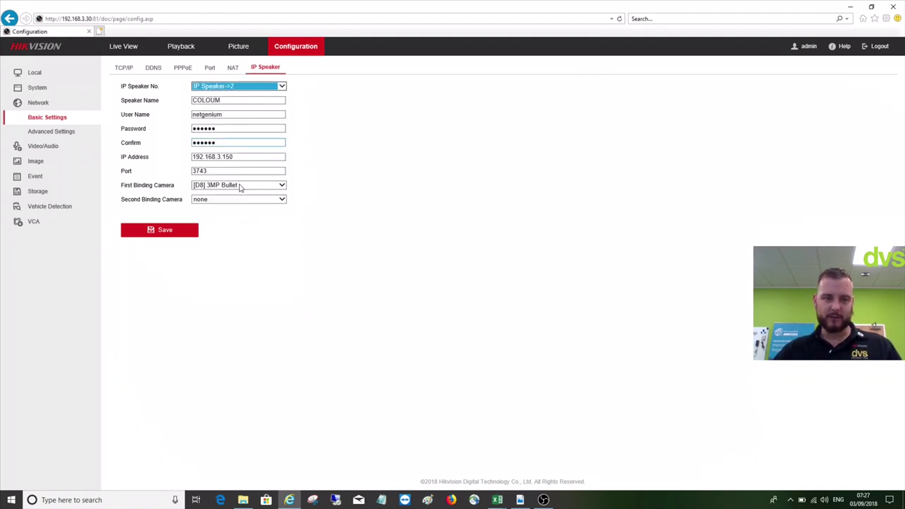
pyautogui.click(252, 89)
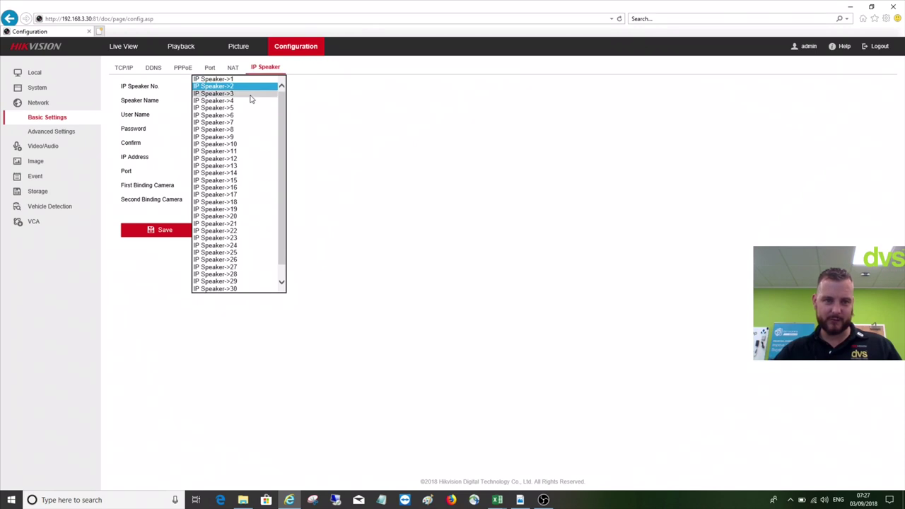
pyautogui.click(251, 96)
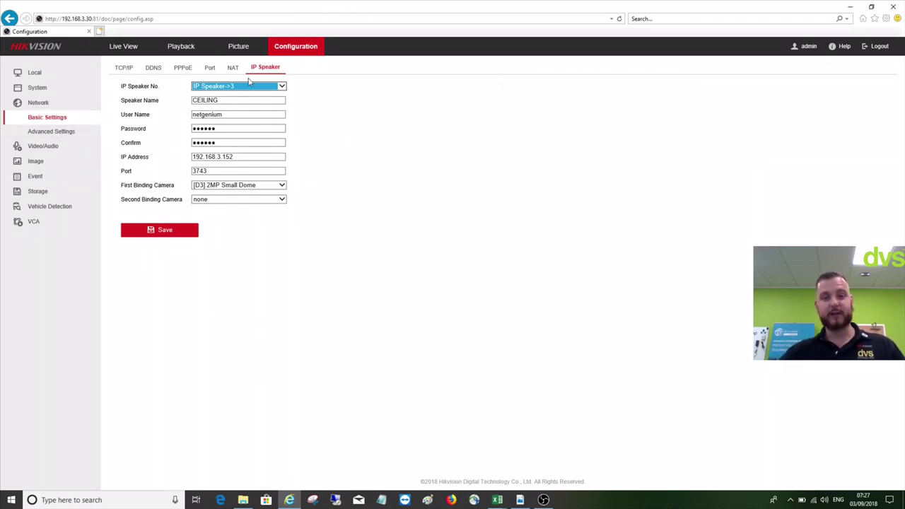
# Look through the advanced network settings and open the motion event settings for camera [D7] 3MP EXIR Turret
pyautogui.click(65, 132)
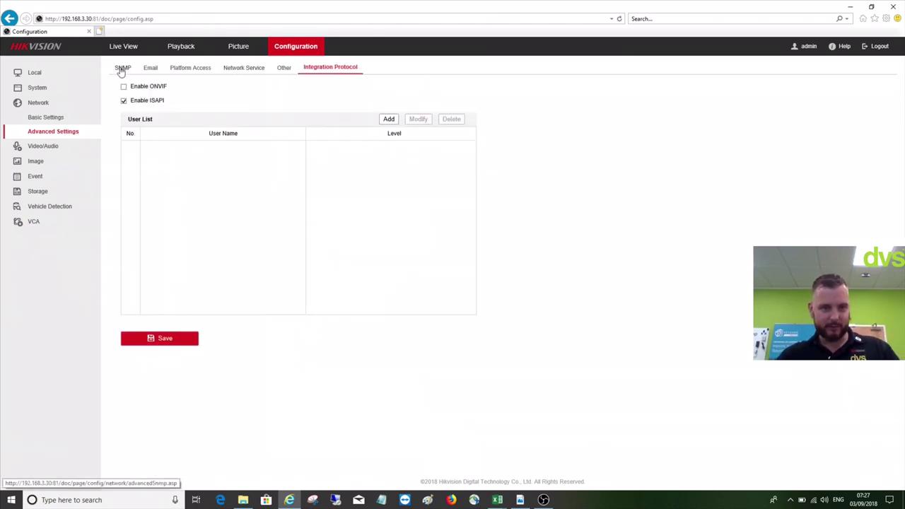
pyautogui.click(122, 68)
pyautogui.click(35, 176)
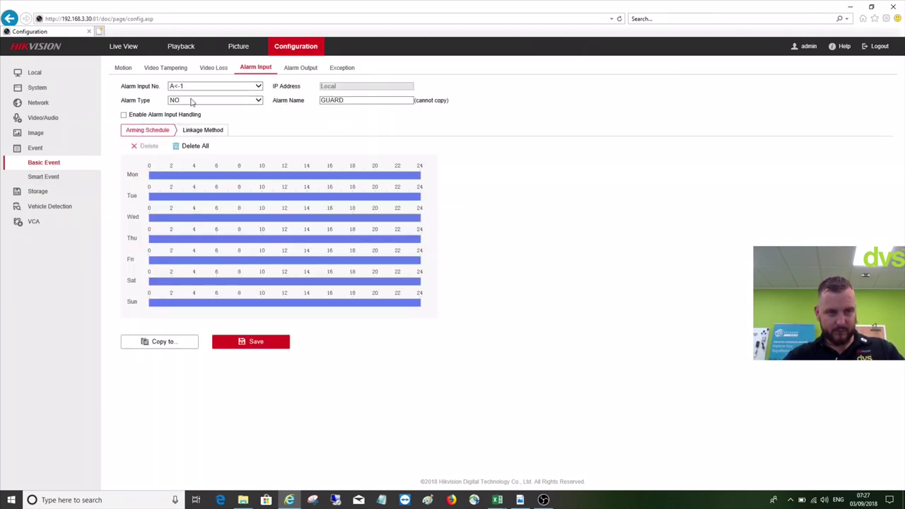
pyautogui.click(124, 68)
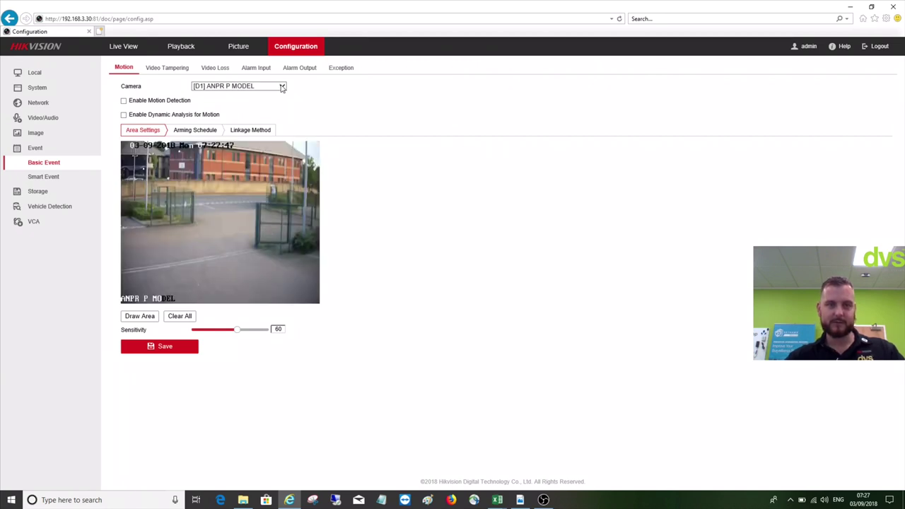
pyautogui.click(282, 87)
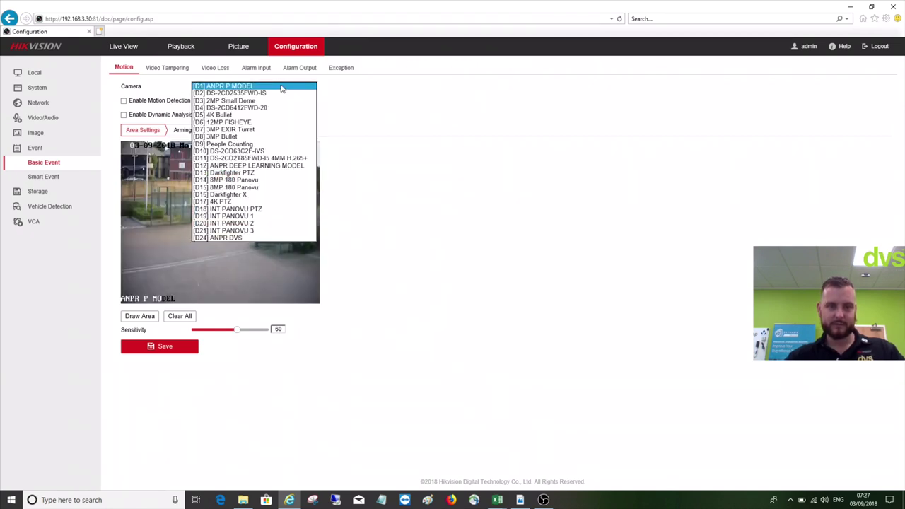
pyautogui.click(243, 131)
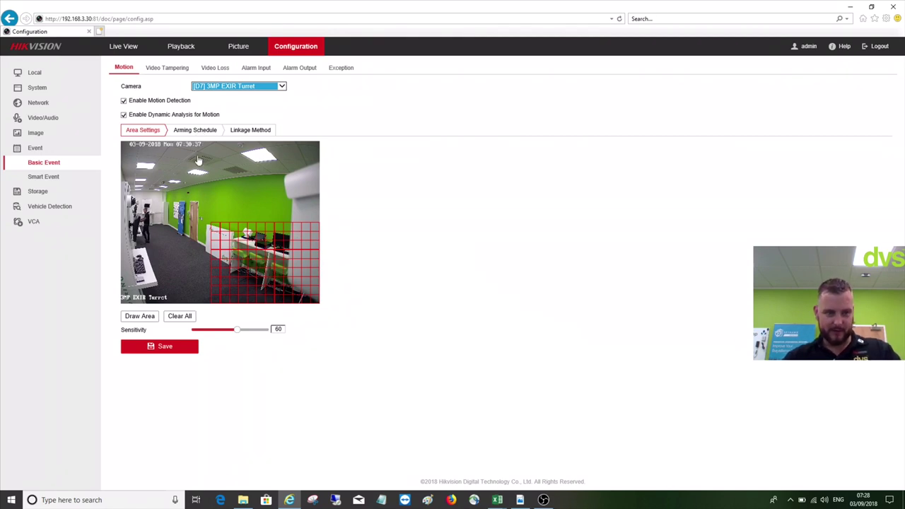
# Review the D7 camera's motion arming schedule, its IP Speaker 1 linkage, and its detection area
pyautogui.click(197, 132)
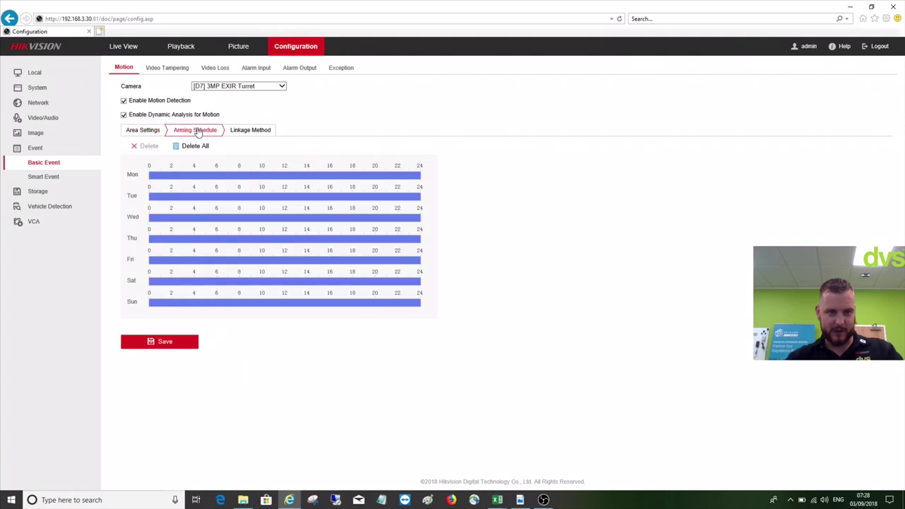
pyautogui.click(249, 132)
pyautogui.click(414, 162)
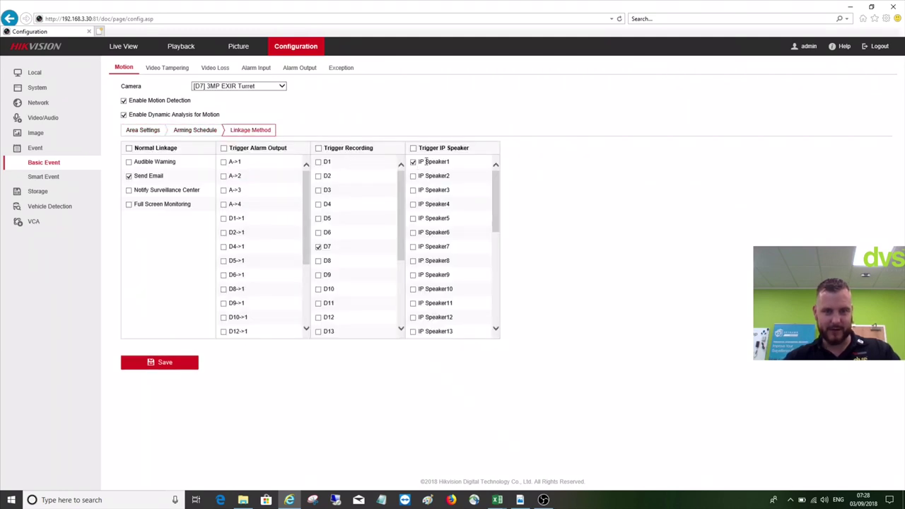
pyautogui.moveTo(440, 164); pyautogui.dragTo(410, 165)
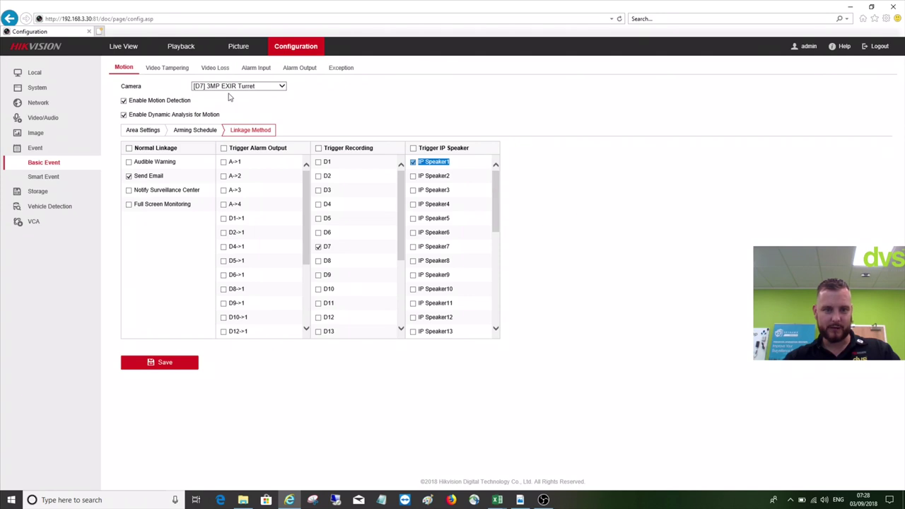
pyautogui.click(142, 130)
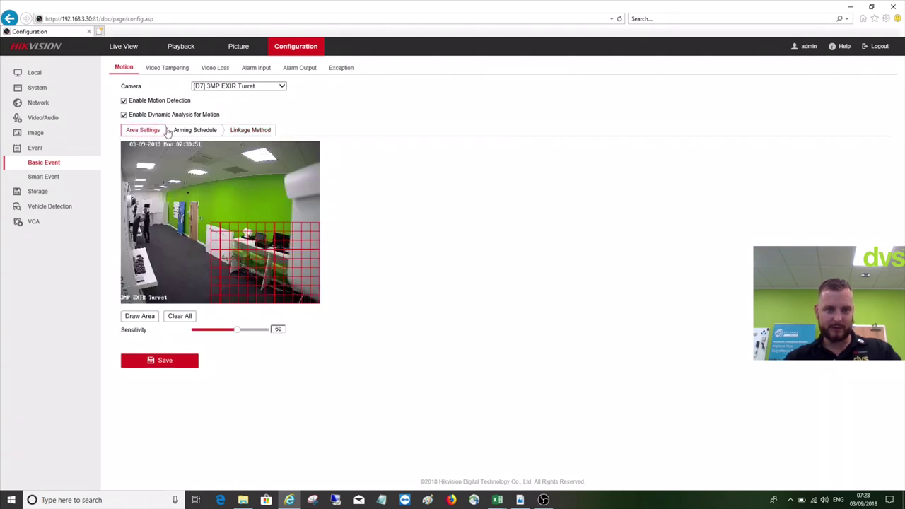
# Review the motion area, arming schedule and IP Speaker 2 linkage for camera [D8] 3MP Bullet
pyautogui.click(244, 88)
pyautogui.click(233, 92)
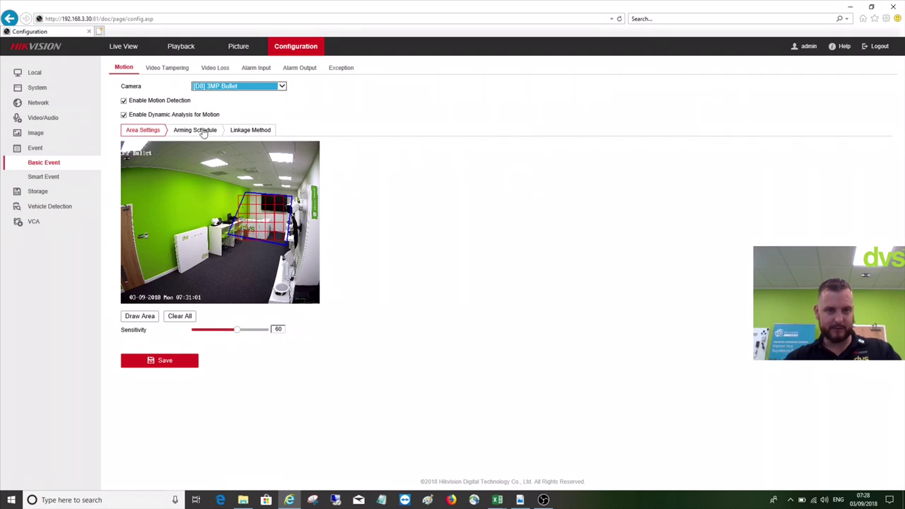
pyautogui.click(204, 130)
pyautogui.click(239, 131)
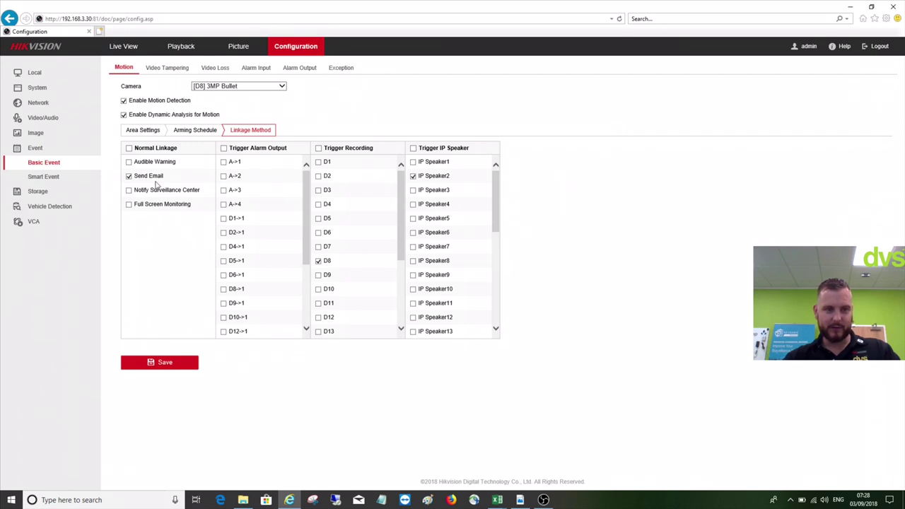
pyautogui.moveTo(455, 179); pyautogui.dragTo(410, 178)
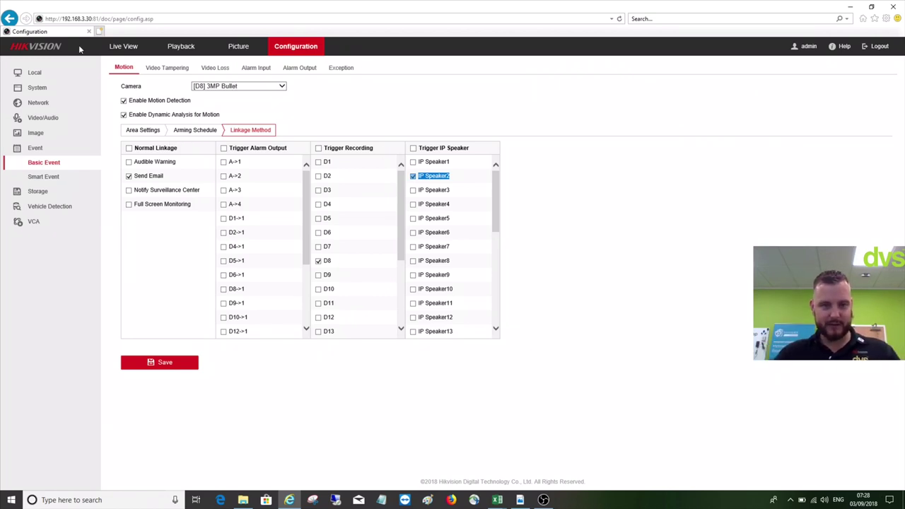
# View the motion linkage settings for camera [D3] 2MP Small Dome
pyautogui.click(240, 88)
pyautogui.click(240, 87)
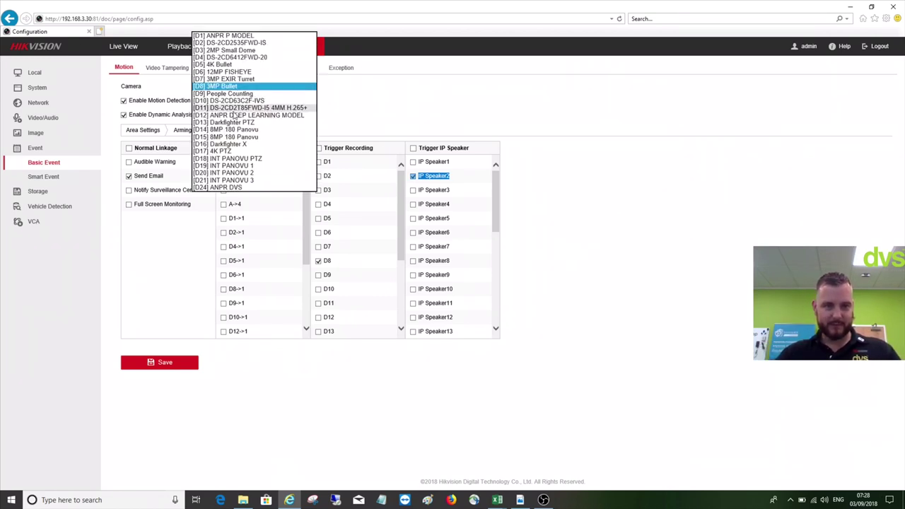
pyautogui.click(244, 50)
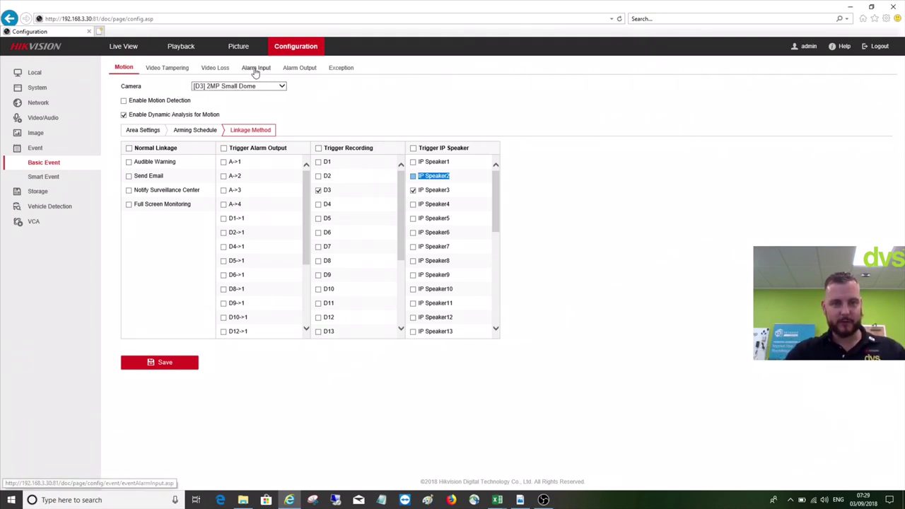
# Open the alarm input settings for A<-2, named PIR DEMO, and view its linkage method
pyautogui.click(255, 71)
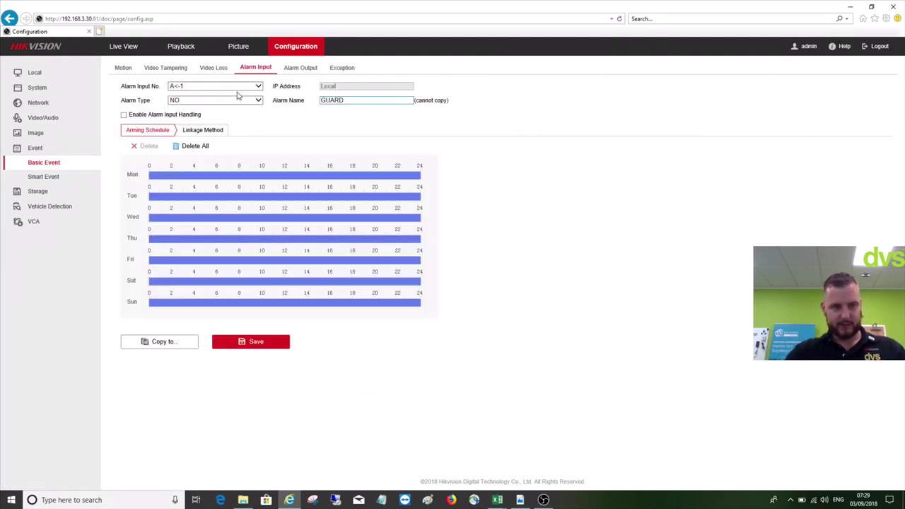
pyautogui.click(235, 90)
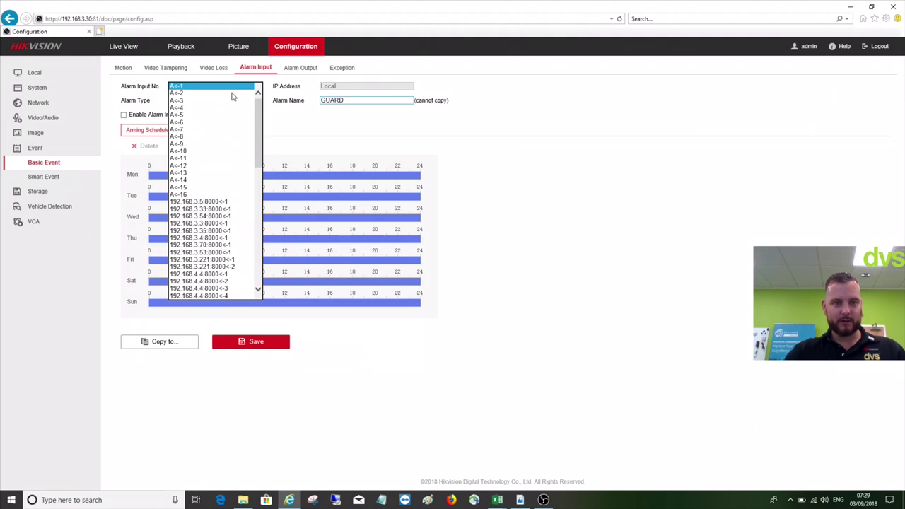
pyautogui.click(231, 99)
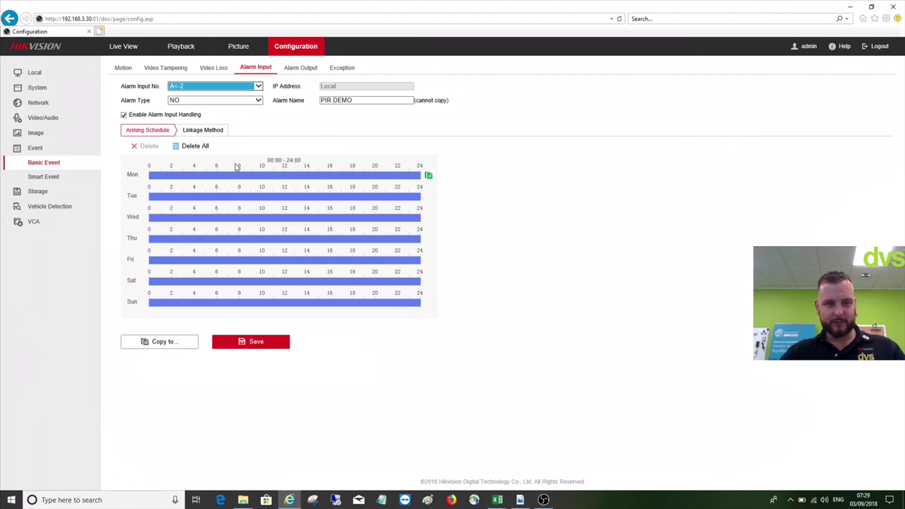
pyautogui.click(205, 133)
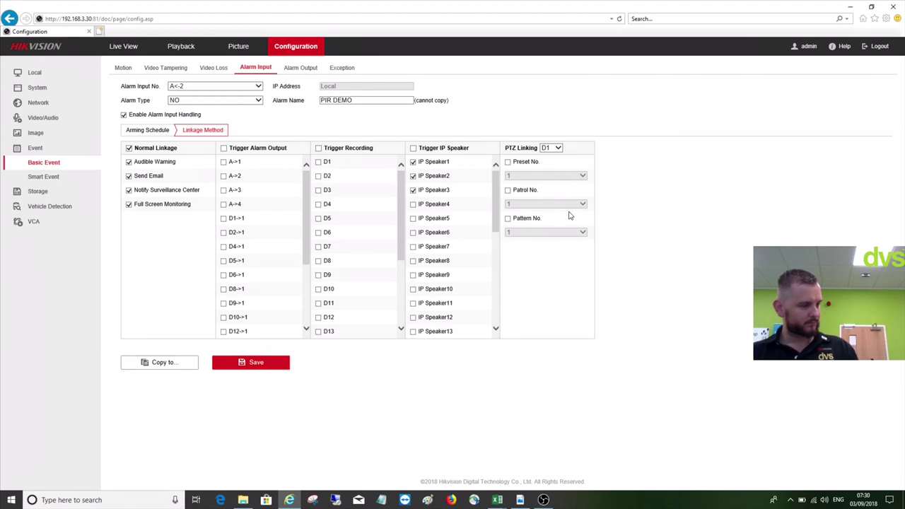
# Remove IP Speaker 2 and IP Speaker 3 from the PIR DEMO alarm input's linkage and save
pyautogui.click(413, 176)
pyautogui.click(413, 191)
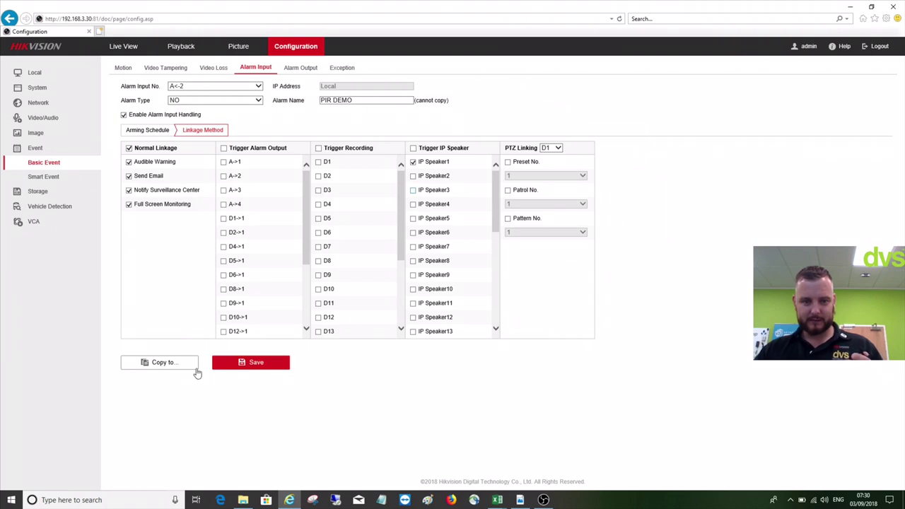
pyautogui.click(244, 364)
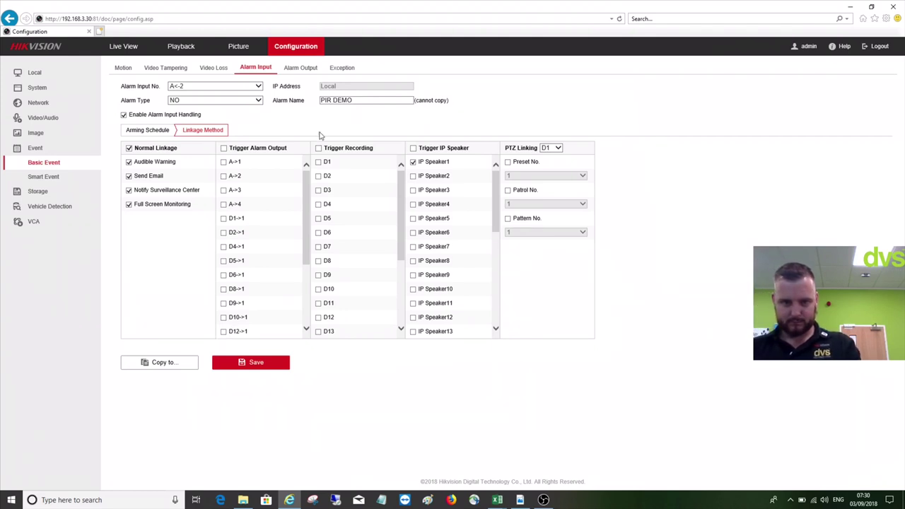
# Add IP Speaker 2 and IP Speaker 3 to the PIR DEMO alarm input's linkage, saving after each addition
pyautogui.click(414, 177)
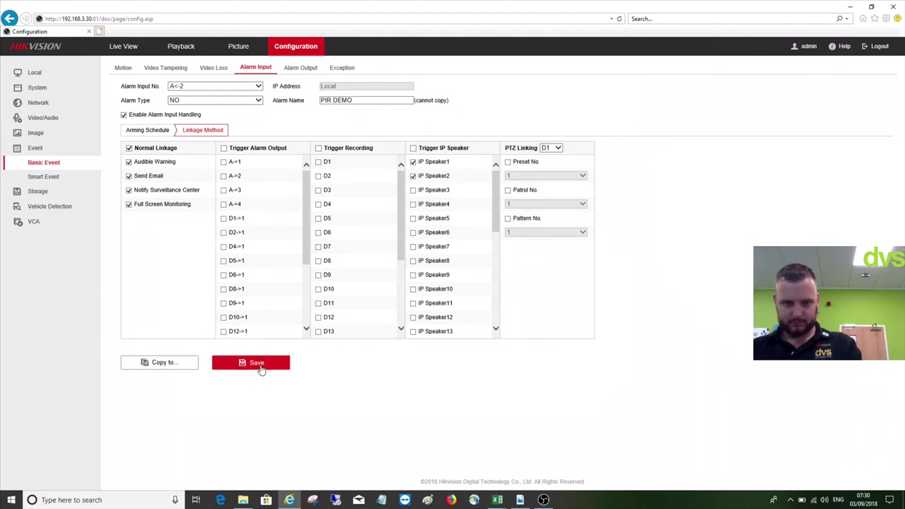
pyautogui.click(257, 370)
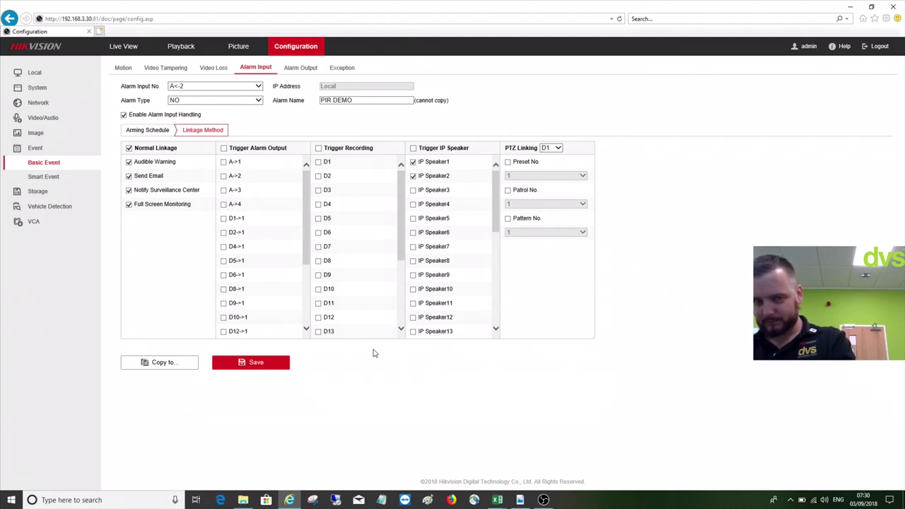
pyautogui.click(414, 191)
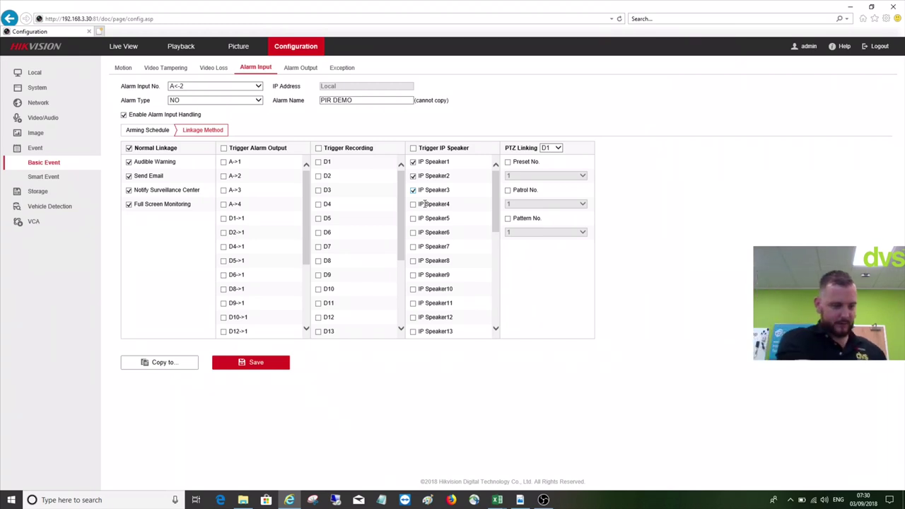
pyautogui.click(278, 362)
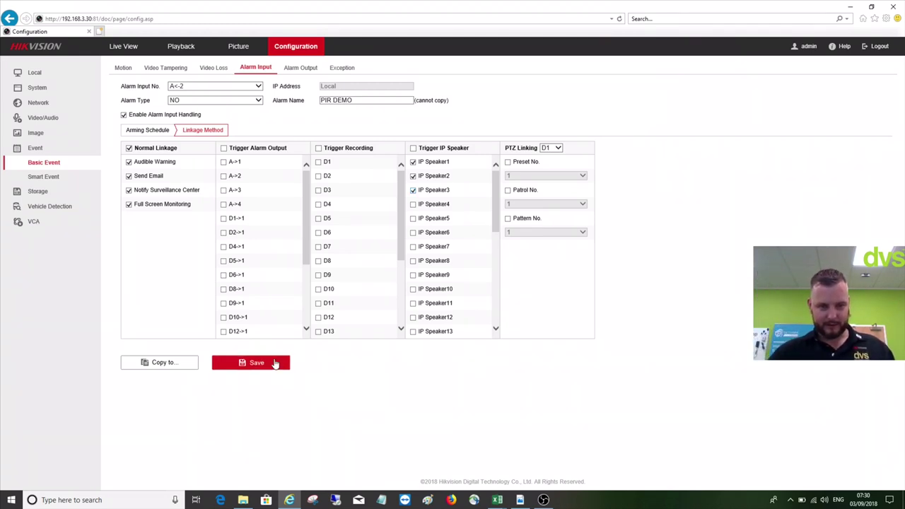